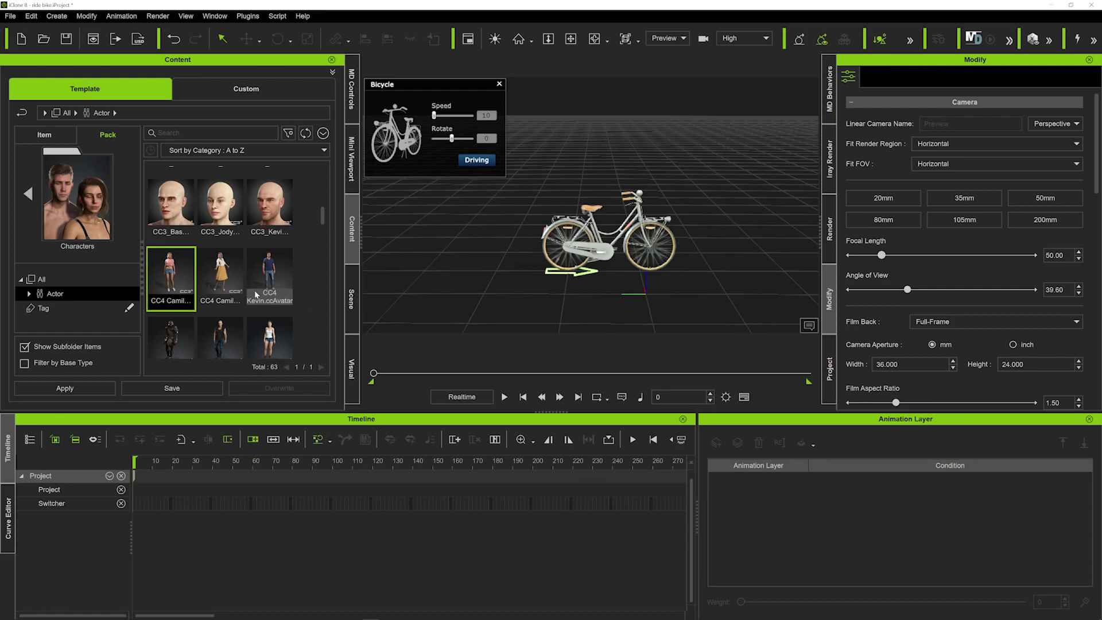
Step: Add the CC4 Camila character to the scene and dismiss the Edit Motion Layer editor after opening it
{"action": "double_click", "coordinate": [177, 277]}
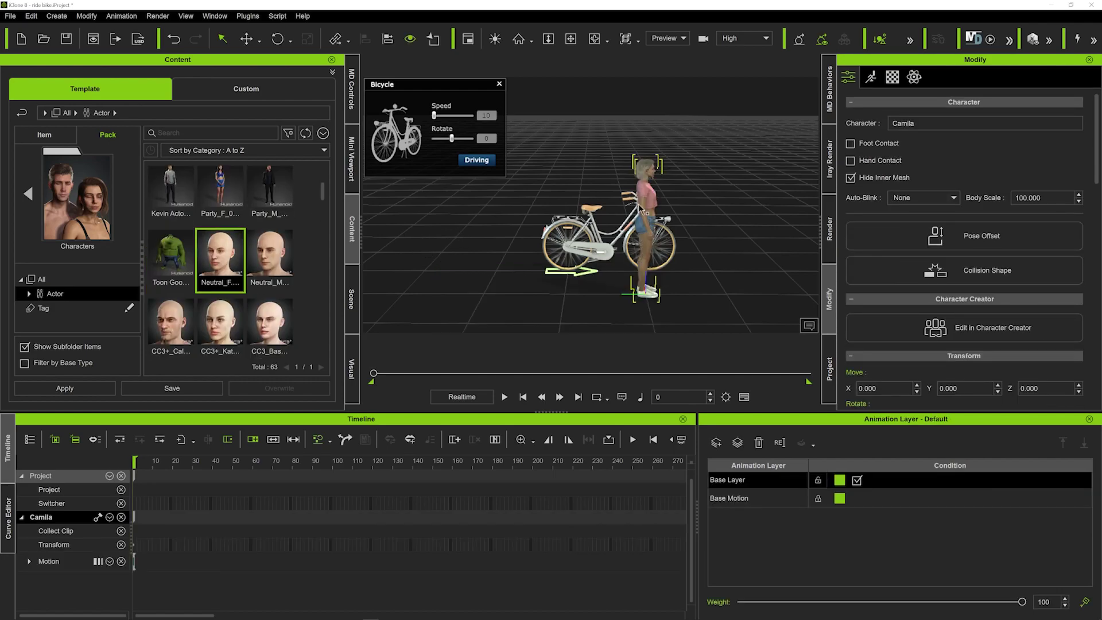
{"action": "key", "text": "n"}
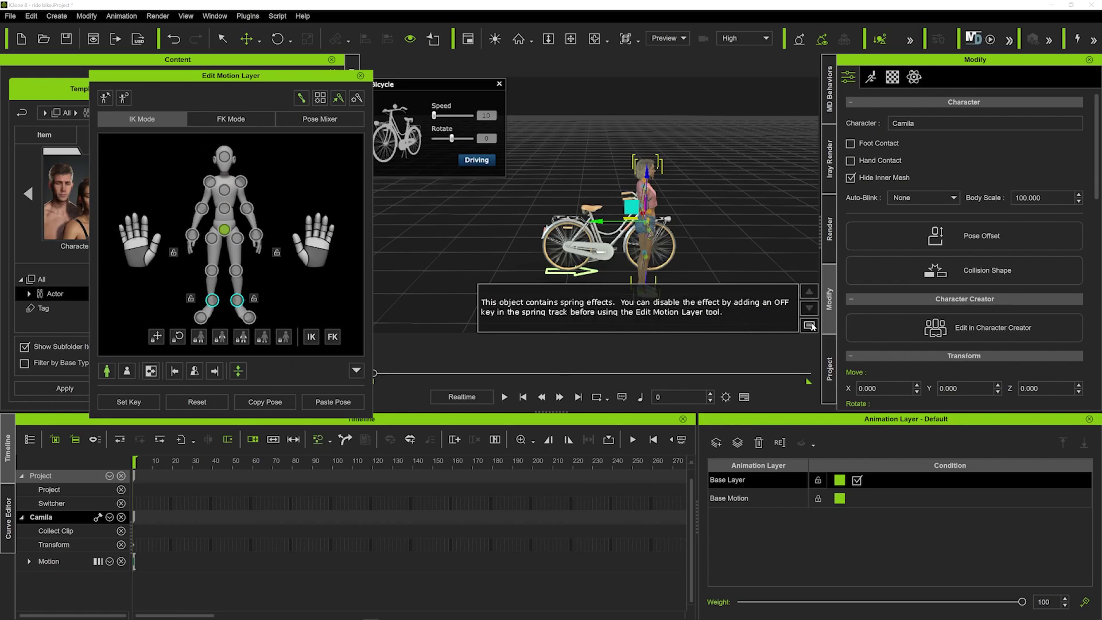
{"action": "left_click", "coordinate": [361, 76]}
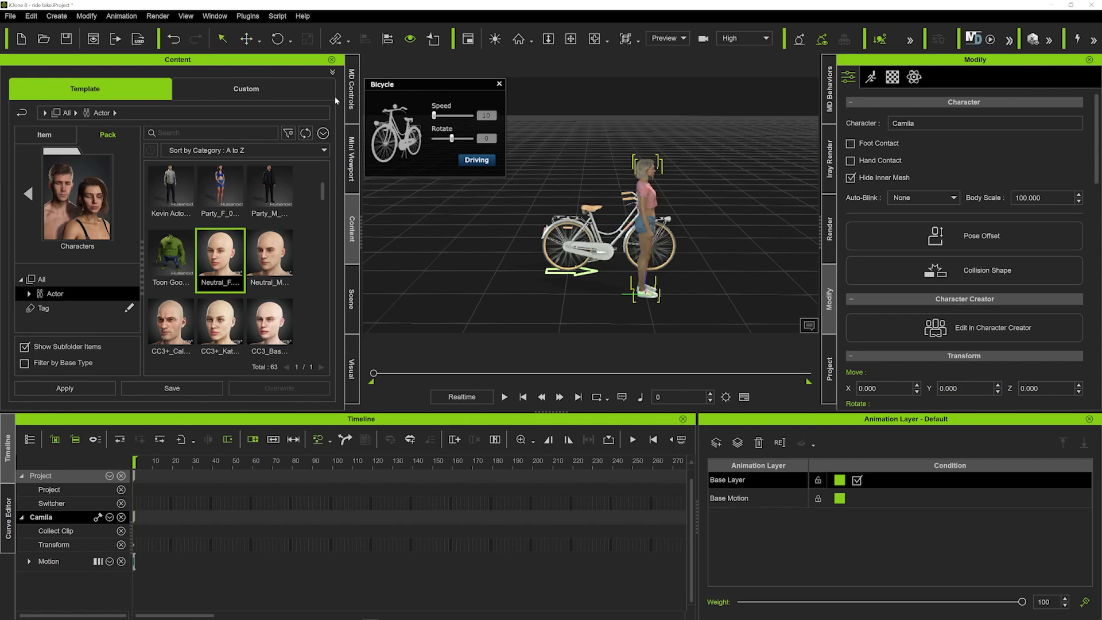
Step: Apply the custom "ride bike" motion from the Motions folder to the Camila character
{"action": "left_click", "coordinate": [251, 90]}
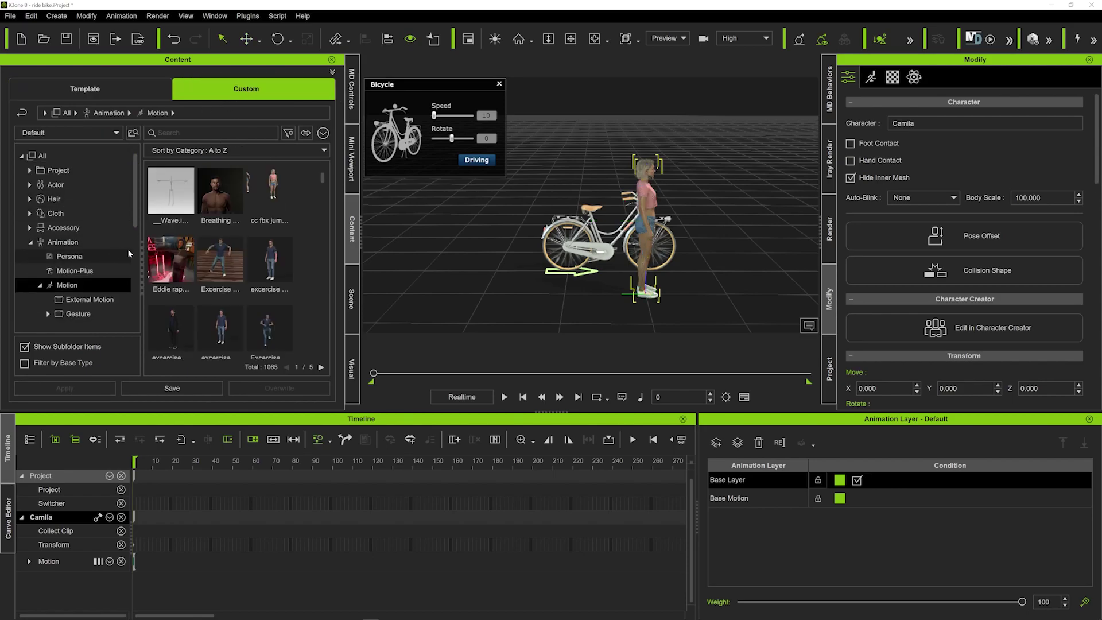
{"action": "scroll", "coordinate": [71, 311], "scroll_direction": "down", "scroll_amount": 1}
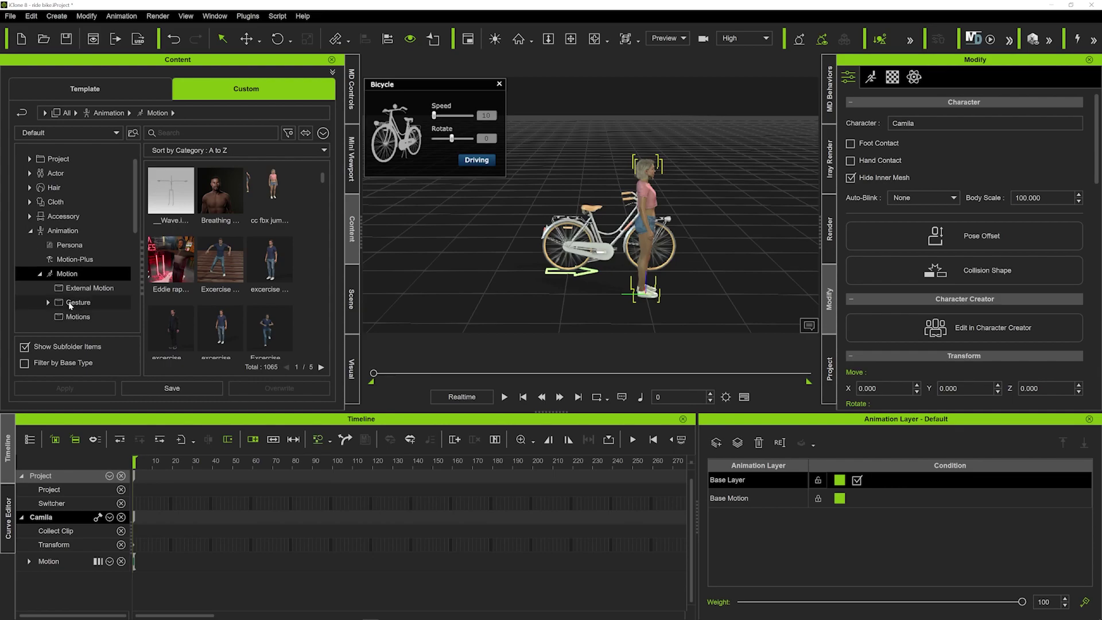
{"action": "scroll", "coordinate": [70, 304], "scroll_direction": "down", "scroll_amount": 1}
{"action": "left_click", "coordinate": [76, 293]}
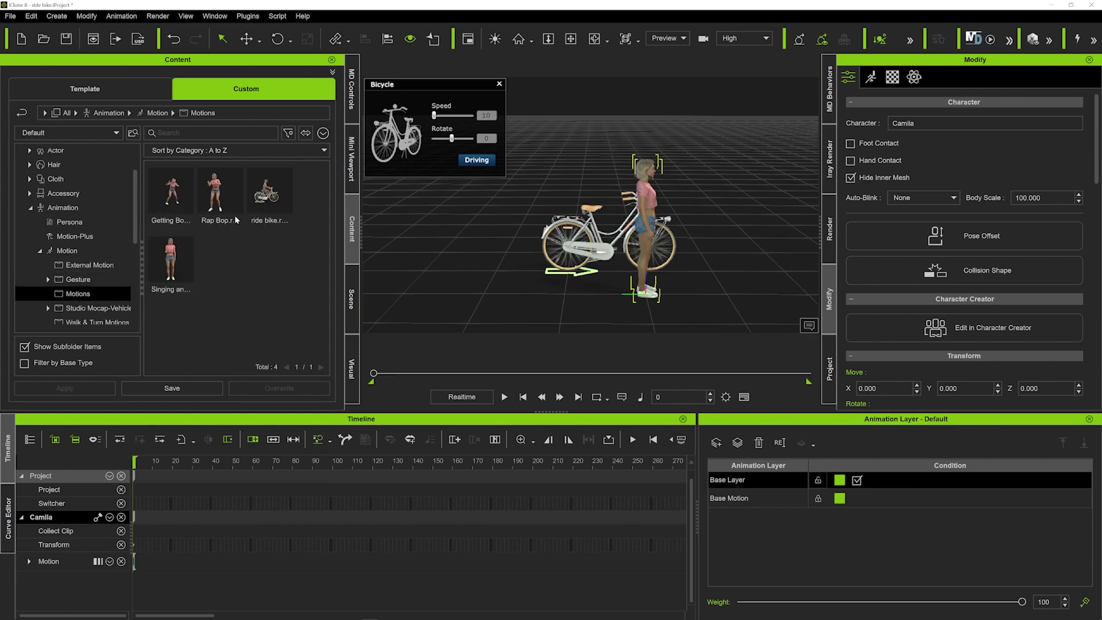
{"action": "double_click", "coordinate": [270, 194]}
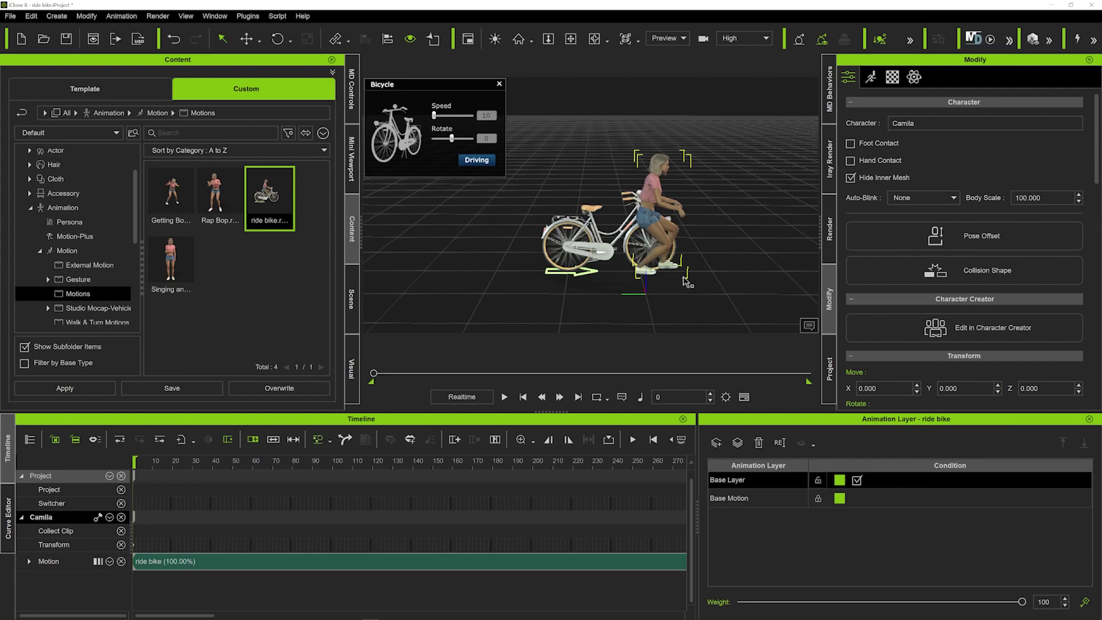
Step: Move Camila onto the bicycle saddle, to about X 102.4 and Y 62.1
{"action": "mouse_move", "coordinate": [673, 273]}
{"action": "right_mouse_down", "text": "alt"}
{"action": "mouse_move", "coordinate": [365, 254]}
{"action": "mouse_move", "coordinate": [658, 267]}
{"action": "right_mouse_up", "text": "alt"}
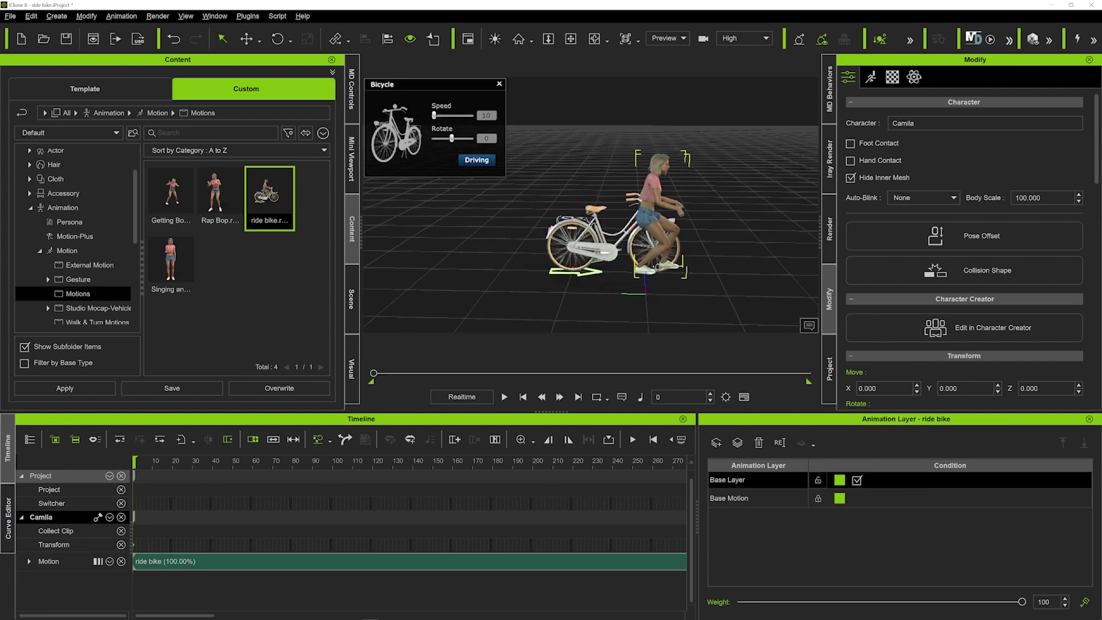
{"action": "key", "text": "w"}
{"action": "left_click_drag", "start_coordinate": [631, 281], "coordinate": [591, 280]}
{"action": "scroll", "coordinate": [591, 280], "scroll_direction": "up", "scroll_amount": 10}
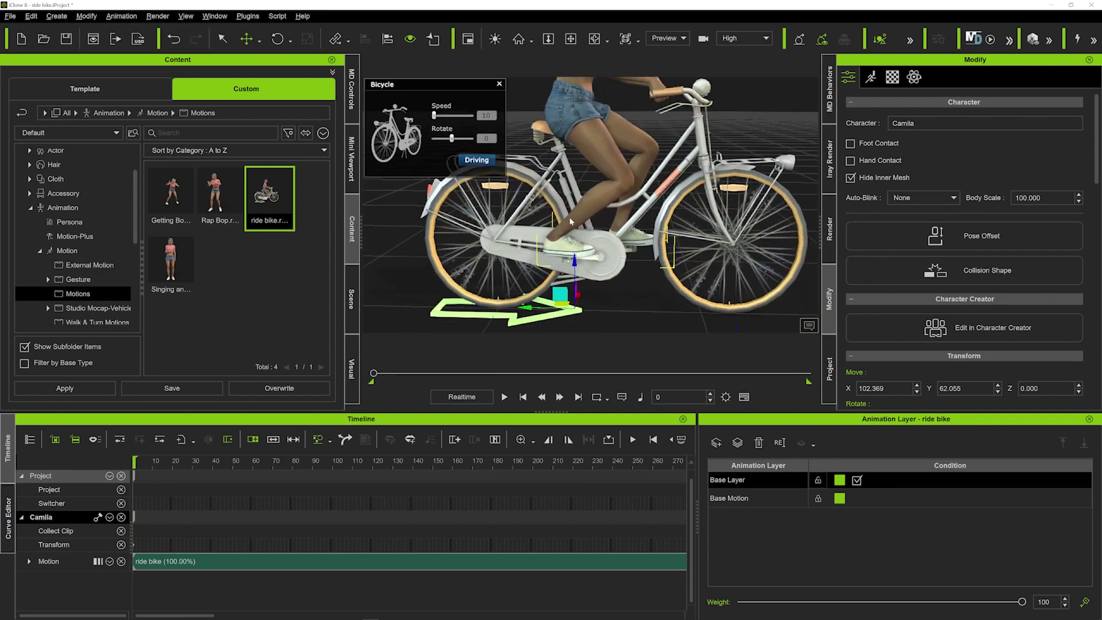
Step: Fine-tune Camila's seating on the bicycle to about X 101.7 and Z -0.8 so the feet line up with the pedals
{"action": "scroll", "coordinate": [571, 221], "scroll_direction": "up", "scroll_amount": 3}
{"action": "middle_click_drag", "start_coordinate": [570, 222], "coordinate": [573, 199]}
{"action": "right_click_drag", "start_coordinate": [574, 198], "coordinate": [510, 201]}
{"action": "left_click_drag", "start_coordinate": [572, 283], "coordinate": [572, 284]}
{"action": "right_click_drag", "start_coordinate": [599, 200], "coordinate": [287, 212]}
{"action": "left_click_drag", "start_coordinate": [551, 260], "coordinate": [585, 263], "text": "alt"}
{"action": "right_click_drag", "start_coordinate": [585, 263], "coordinate": [681, 298]}
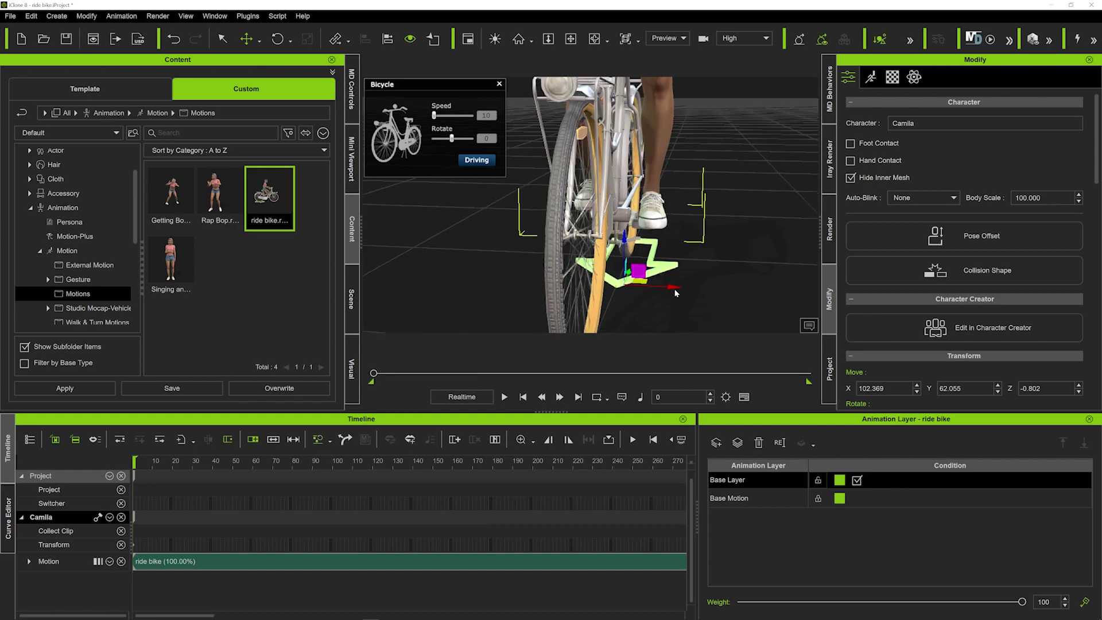
{"action": "left_click_drag", "start_coordinate": [672, 286], "coordinate": [671, 286]}
Step: Move Camila's right hand outward onto the handlebar grip at frame 0 with Edit Motion Layer in IK mode
{"action": "left_click_drag", "start_coordinate": [566, 262], "coordinate": [811, 283], "text": "alt"}
{"action": "right_click_drag", "start_coordinate": [811, 283], "coordinate": [808, 280]}
{"action": "middle_click_drag", "start_coordinate": [643, 138], "coordinate": [627, 257]}
{"action": "scroll", "coordinate": [626, 258], "scroll_direction": "up", "scroll_amount": 1}
{"action": "right_click_drag", "start_coordinate": [626, 258], "coordinate": [557, 200]}
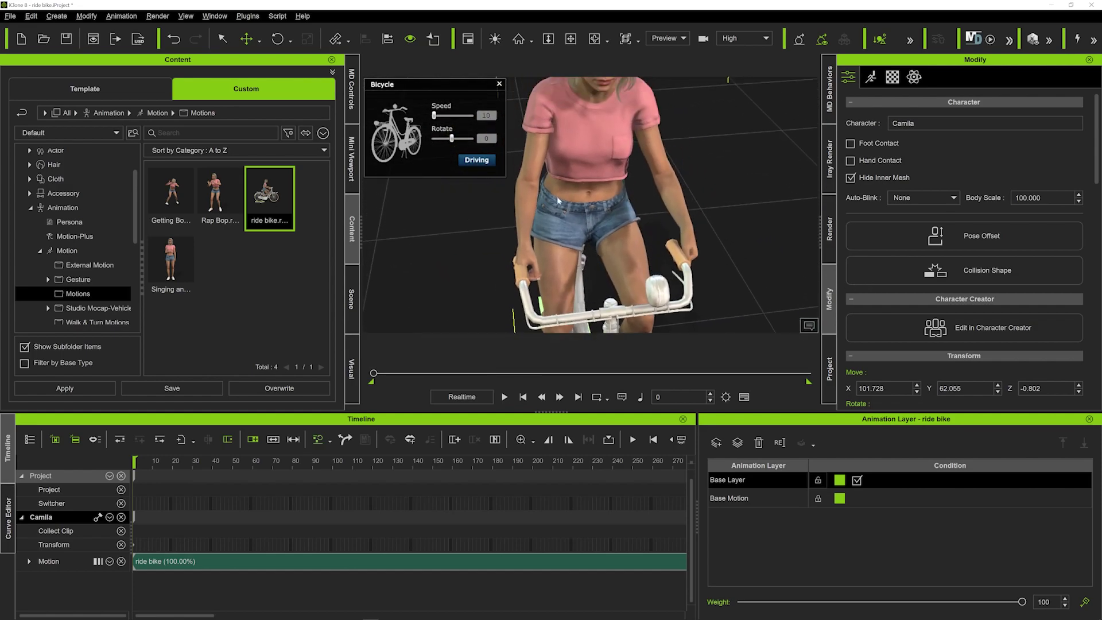
{"action": "key", "text": "n"}
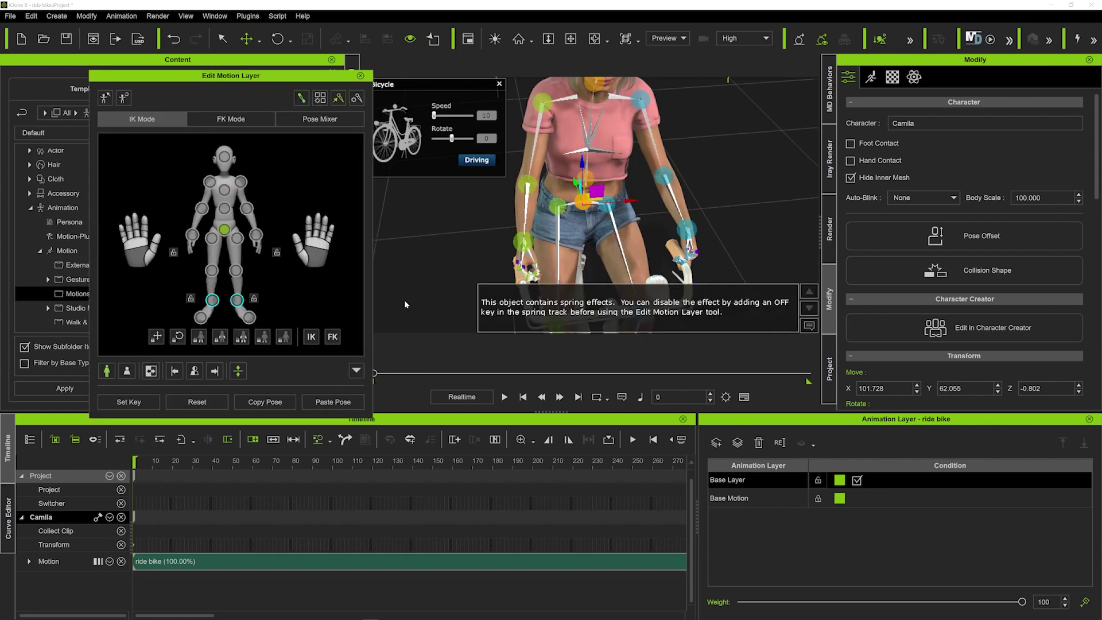
{"action": "left_click", "coordinate": [192, 235]}
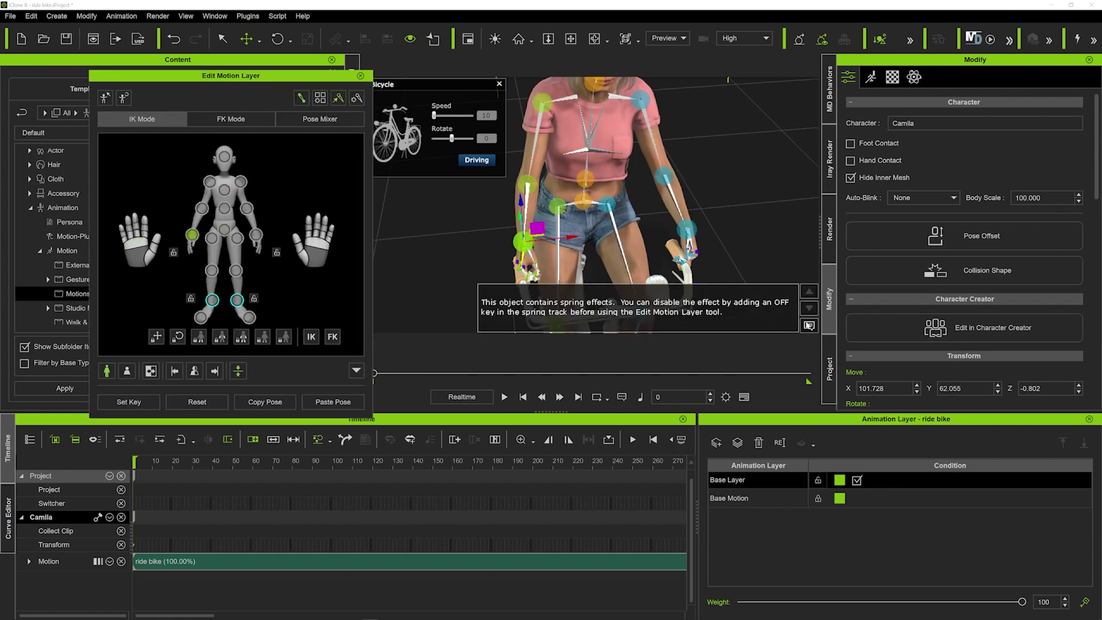
{"action": "left_click_drag", "start_coordinate": [569, 235], "coordinate": [563, 239]}
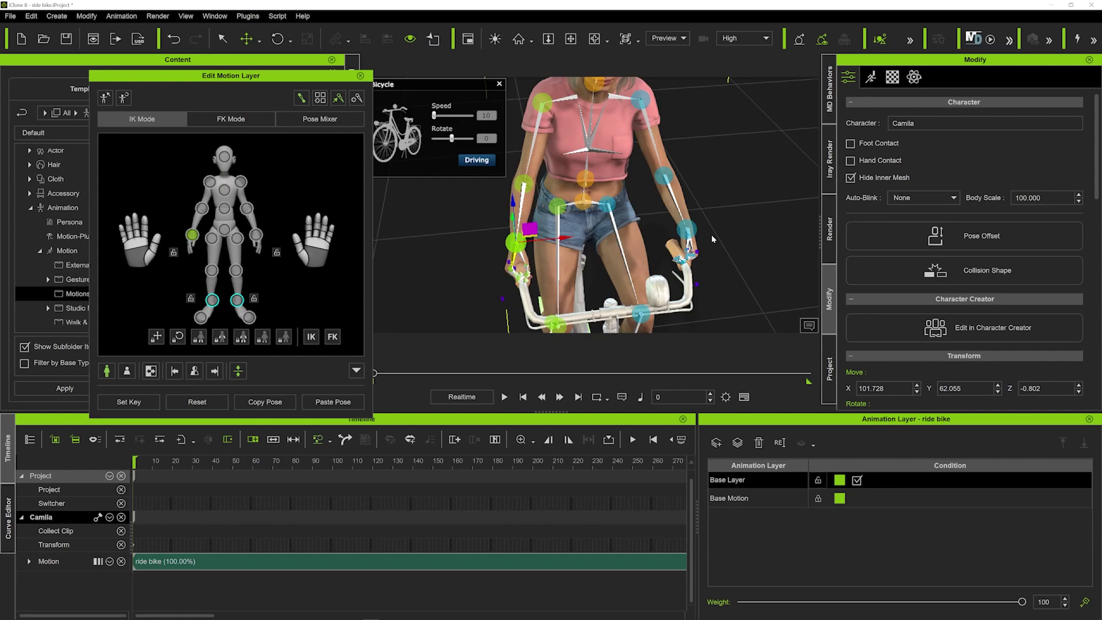
Step: Move Camila's left hand inward onto the other handlebar grip
{"action": "left_click", "coordinate": [686, 230]}
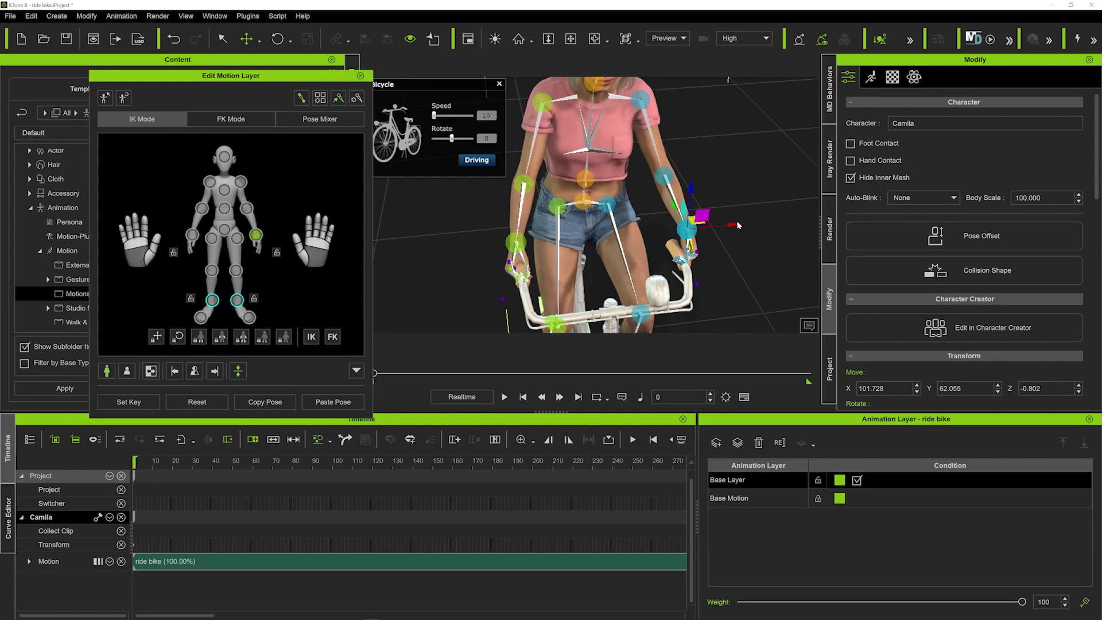
{"action": "left_click_drag", "start_coordinate": [734, 226], "coordinate": [724, 227]}
{"action": "scroll", "coordinate": [631, 284], "scroll_direction": "down", "scroll_amount": 5}
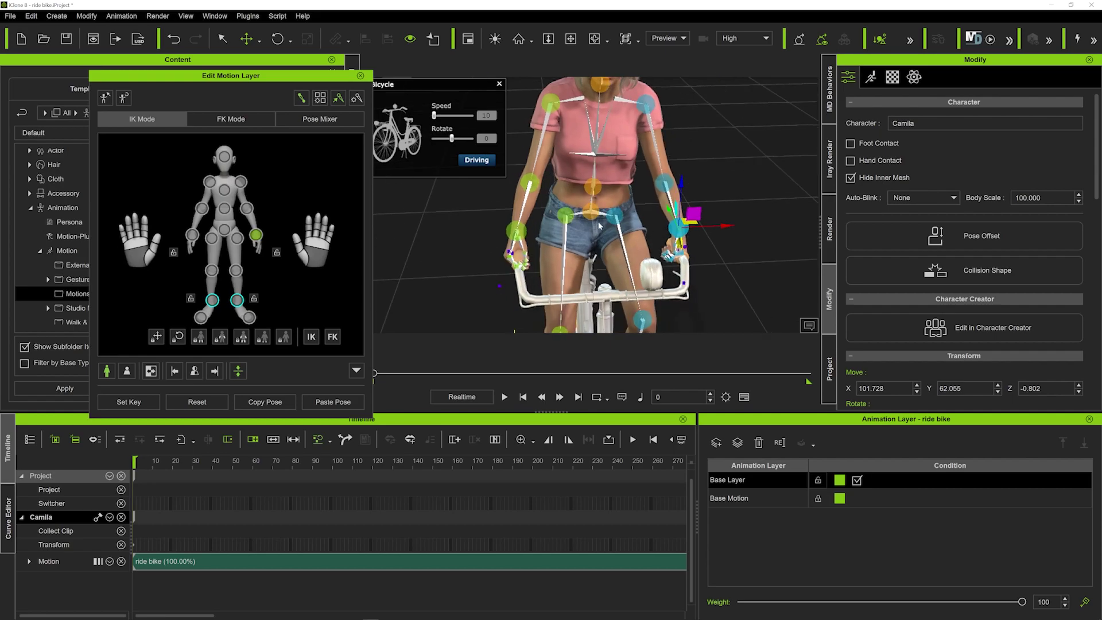
Step: Test the bicycle's Driving simulation with the rider in place, then stop it and rewind to the first frame
{"action": "right_click_drag", "start_coordinate": [631, 284], "coordinate": [769, 233]}
{"action": "left_click_drag", "start_coordinate": [286, 75], "coordinate": [202, 74]}
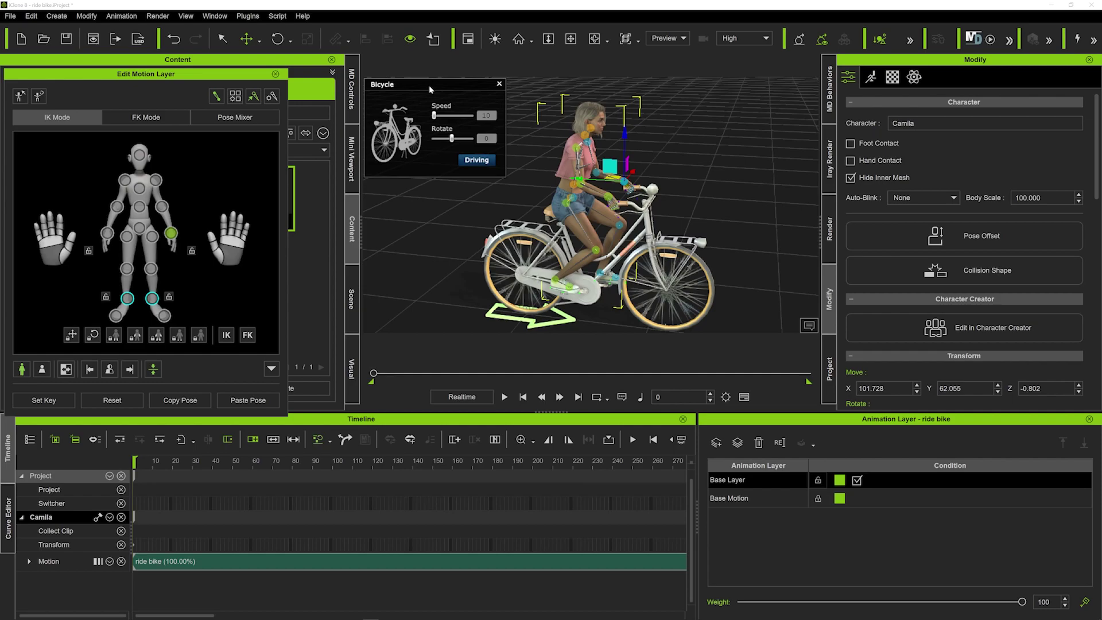
{"action": "left_click", "coordinate": [475, 162]}
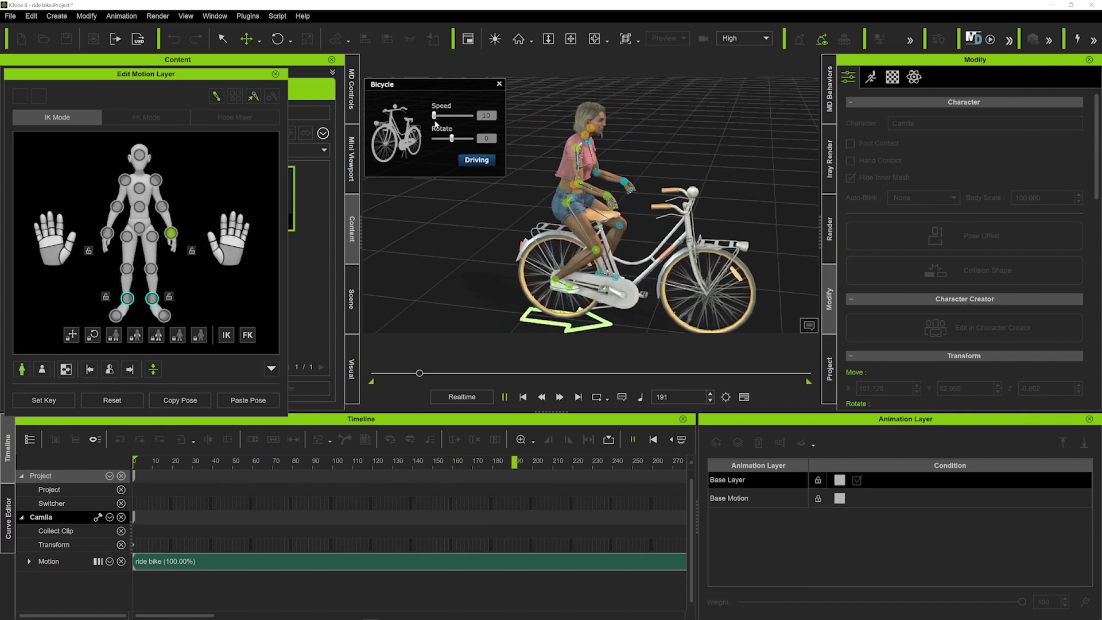
{"action": "key", "text": "space"}
{"action": "left_click", "coordinate": [523, 397]}
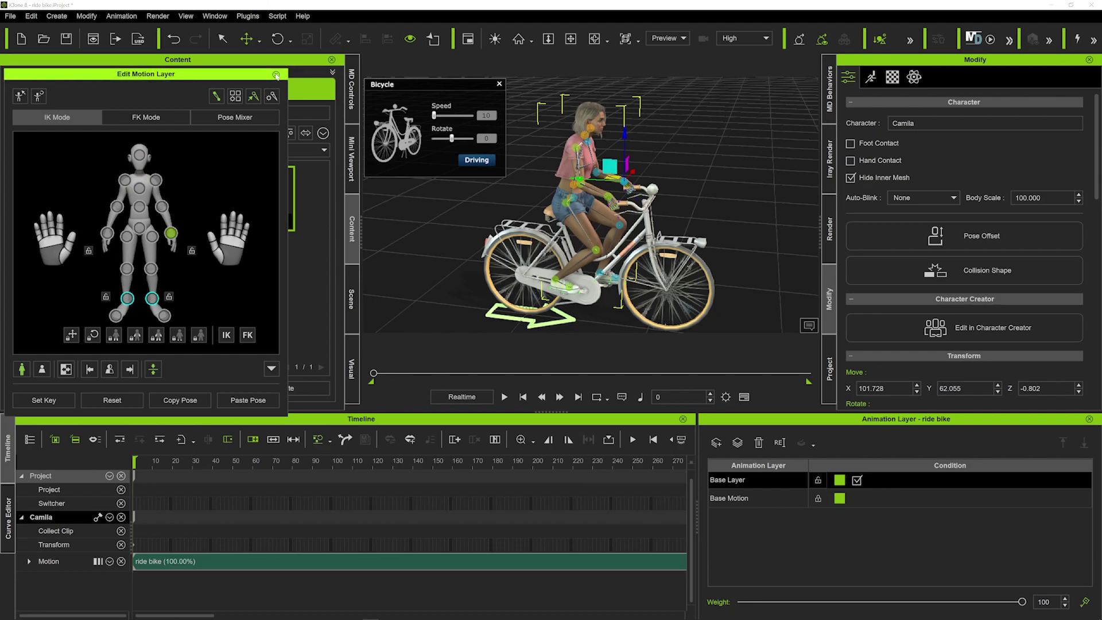
Step: Close Edit Motion Layer, delete the bike's recorded animation clip and return to frame 0
{"action": "left_click", "coordinate": [275, 74]}
{"action": "left_click", "coordinate": [674, 250]}
{"action": "left_click", "coordinate": [164, 561]}
{"action": "key", "text": "Delete"}
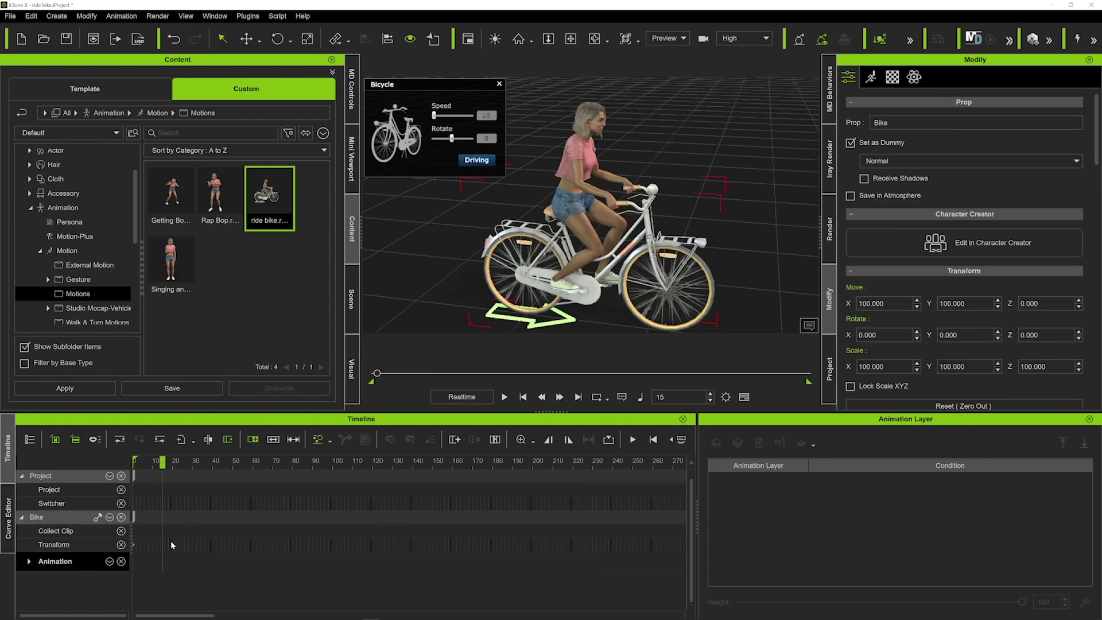
{"action": "left_click_drag", "start_coordinate": [157, 466], "coordinate": [76, 460]}
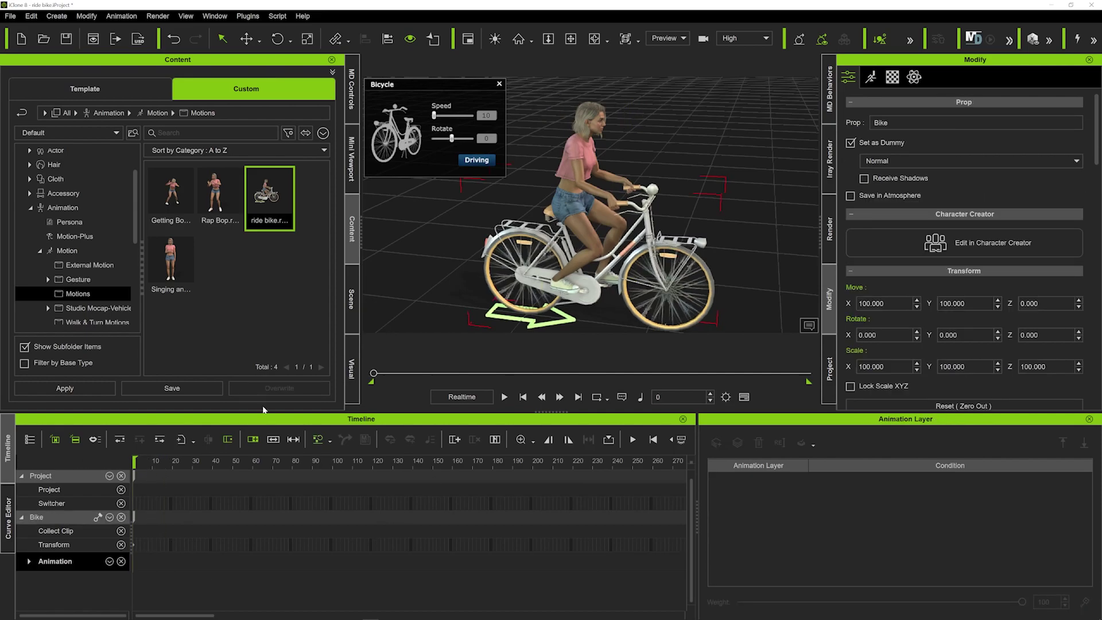
Step: Link the Camila character to the bicycle
{"action": "right_click_drag", "start_coordinate": [478, 258], "coordinate": [537, 252]}
{"action": "left_click", "coordinate": [608, 124]}
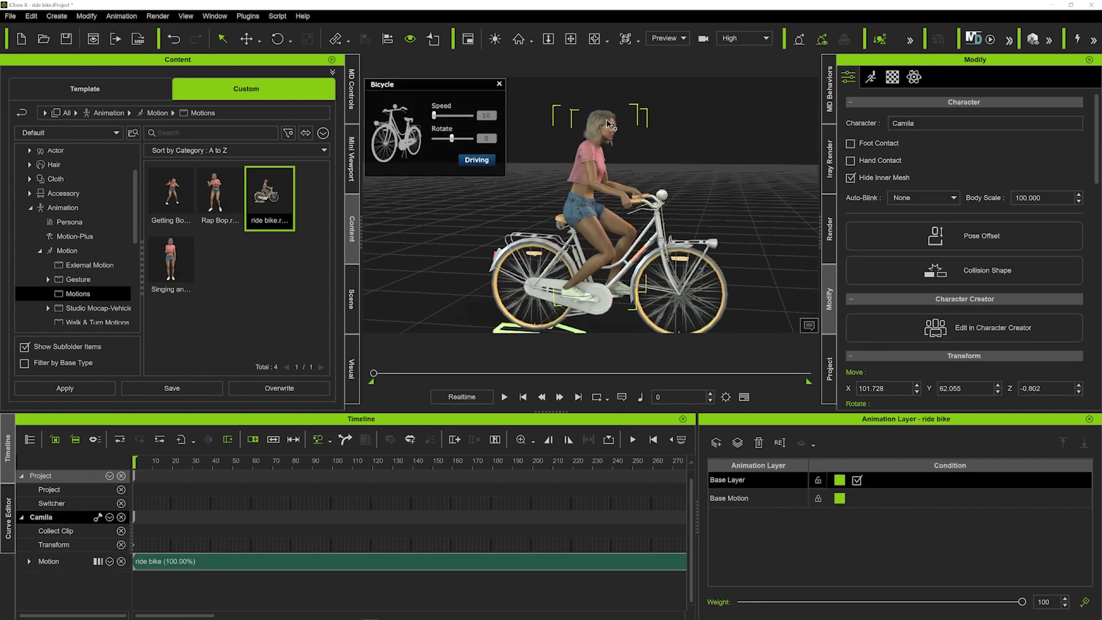
{"action": "right_click", "coordinate": [608, 123]}
{"action": "mouse_move", "coordinate": [677, 171]}
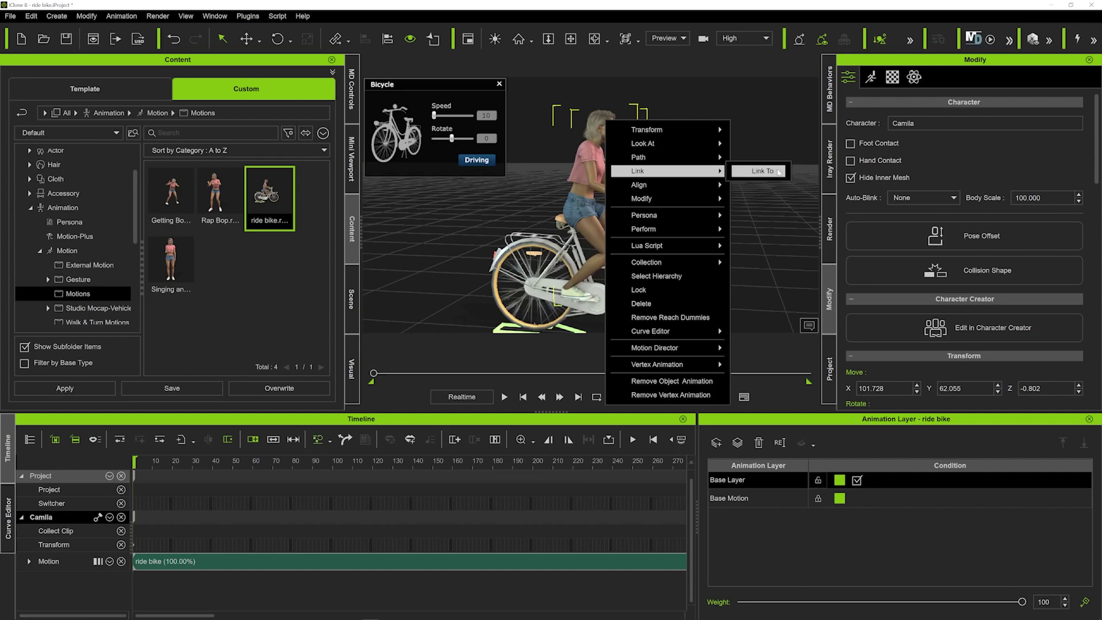
{"action": "left_click", "coordinate": [762, 171]}
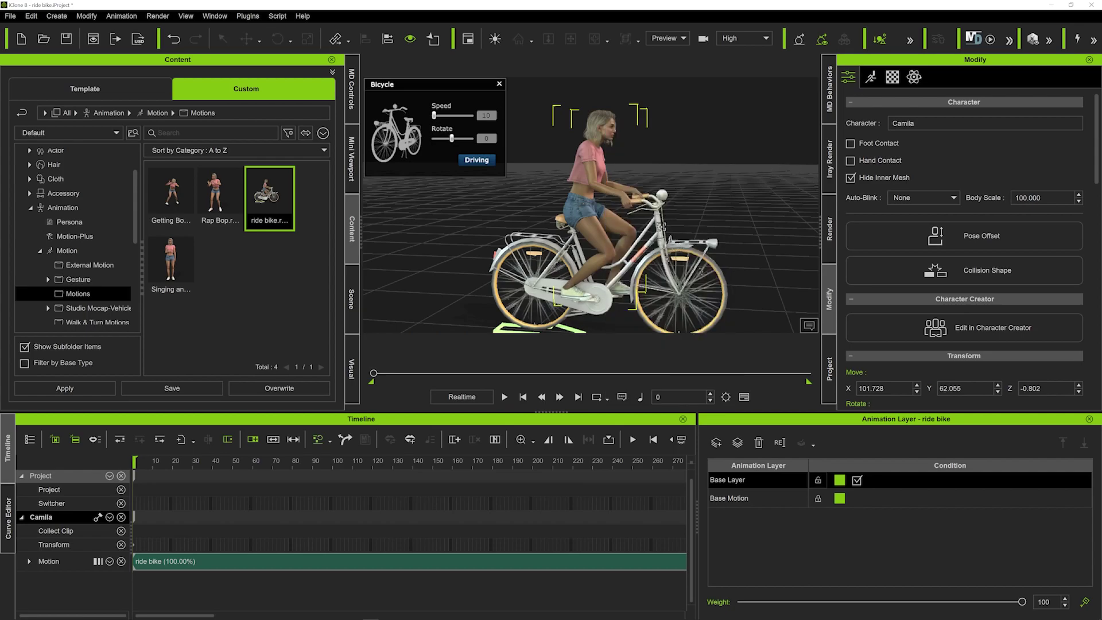
{"action": "left_click", "coordinate": [660, 226]}
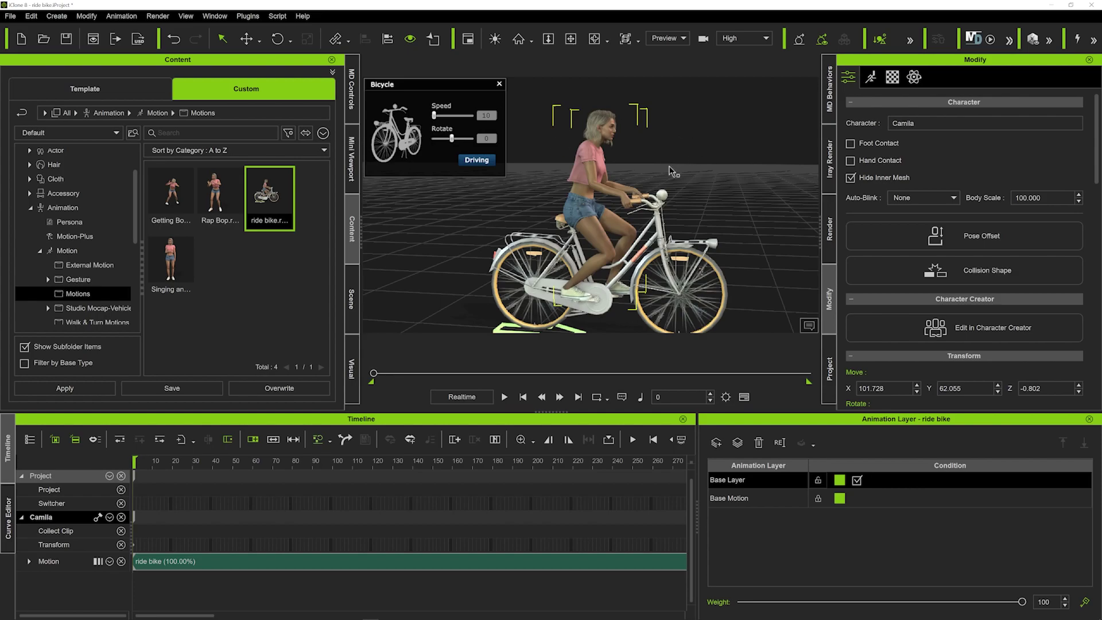
Step: Drive the bicycle with the linked rider, raising its speed to about 102, then stop and rewind to the start
{"action": "left_click", "coordinate": [473, 159]}
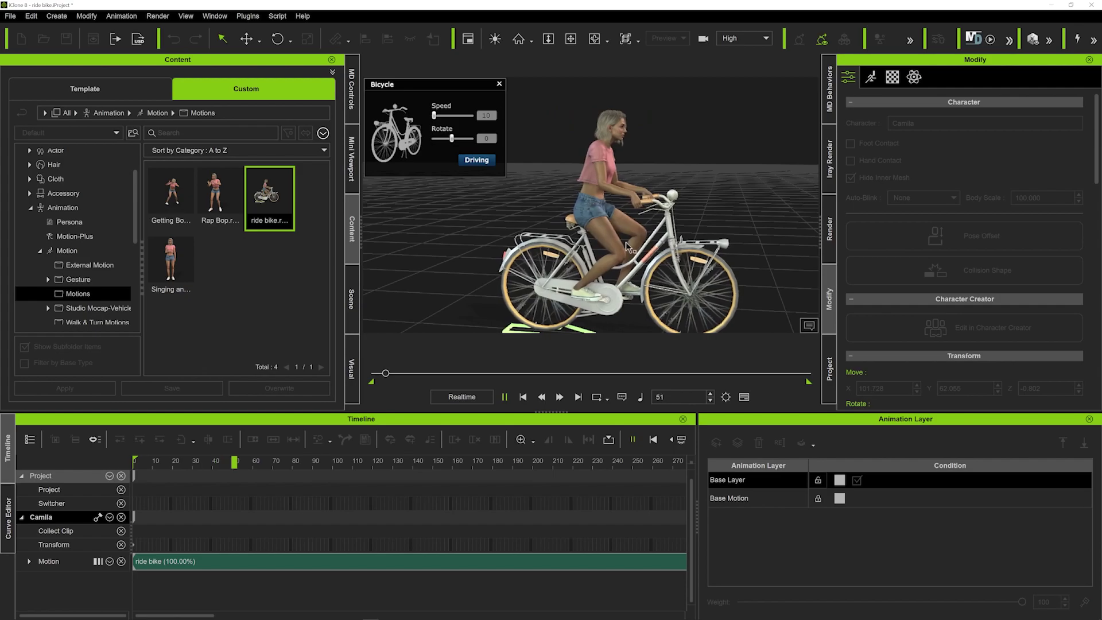
{"action": "scroll", "coordinate": [584, 246], "scroll_direction": "down", "scroll_amount": 4}
{"action": "left_click", "coordinate": [432, 118]}
{"action": "left_click_drag", "start_coordinate": [432, 115], "coordinate": [452, 116]}
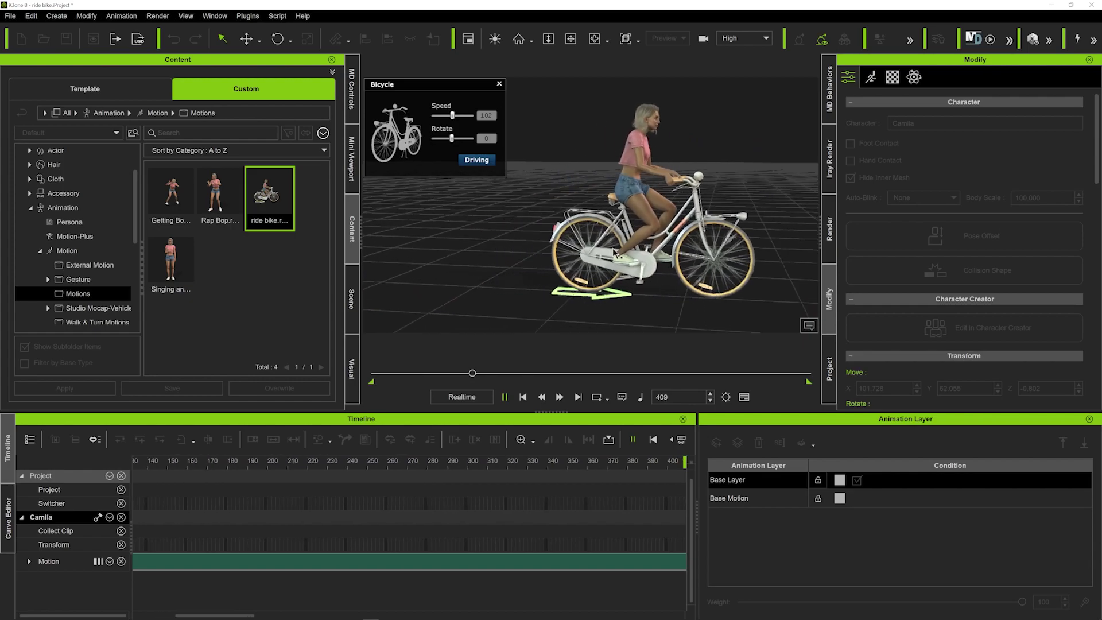
{"action": "left_click", "coordinate": [724, 285]}
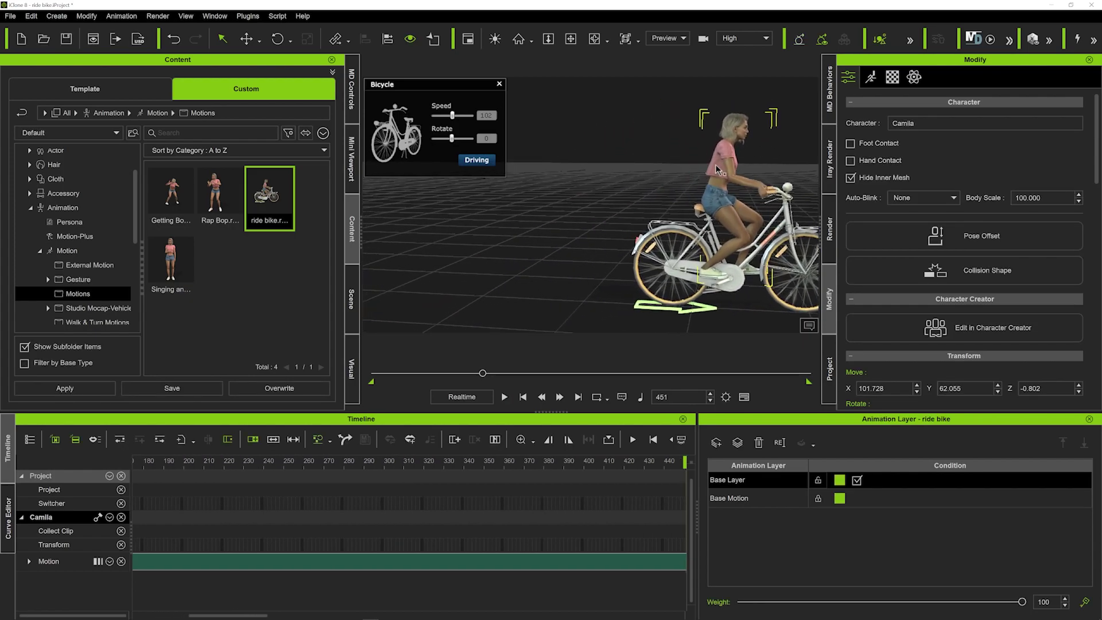
{"action": "left_click", "coordinate": [522, 397]}
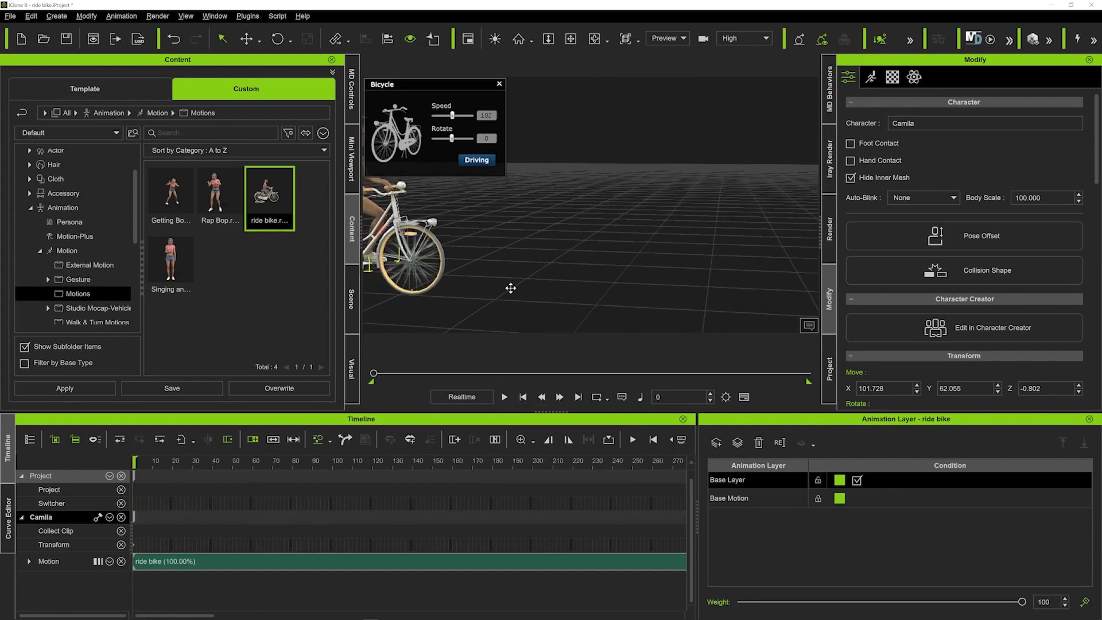
Step: Delete the bike's animation clip recorded by the driving test and return the timeline to frame 0
{"action": "middle_click_drag", "start_coordinate": [704, 301], "coordinate": [697, 269]}
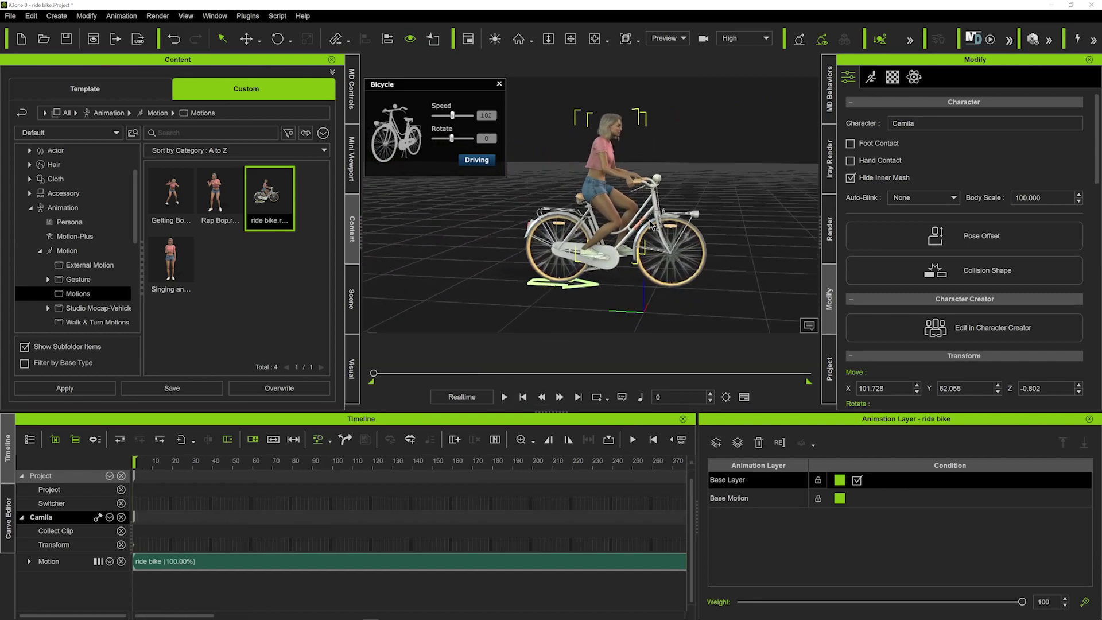
{"action": "left_click", "coordinate": [639, 232]}
{"action": "left_click", "coordinate": [167, 561]}
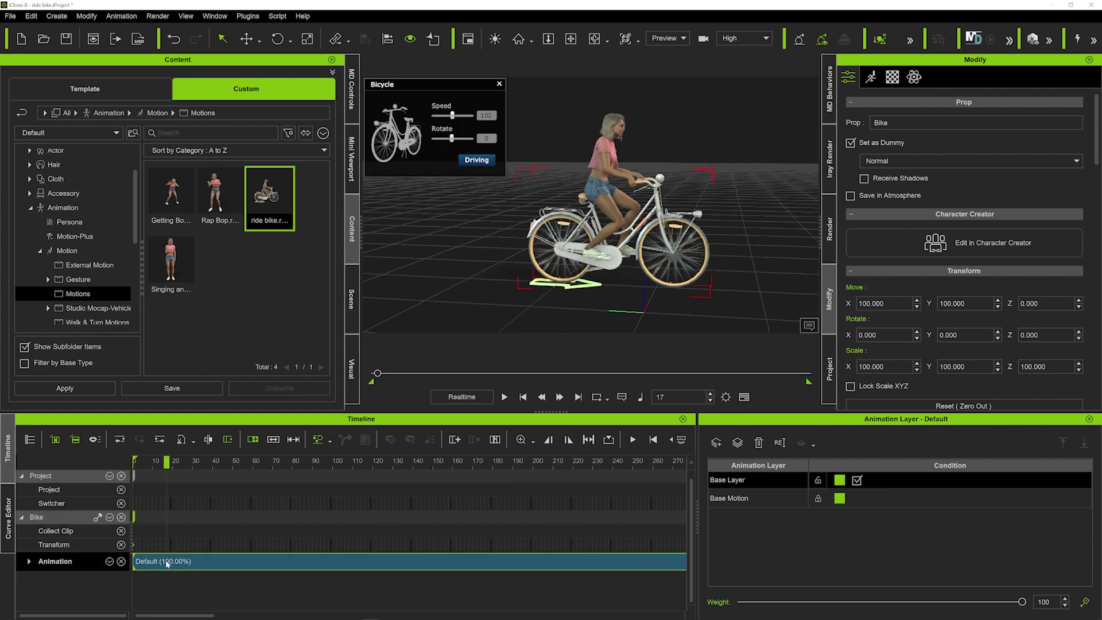
{"action": "key", "text": "Delete"}
{"action": "left_click", "coordinate": [130, 462]}
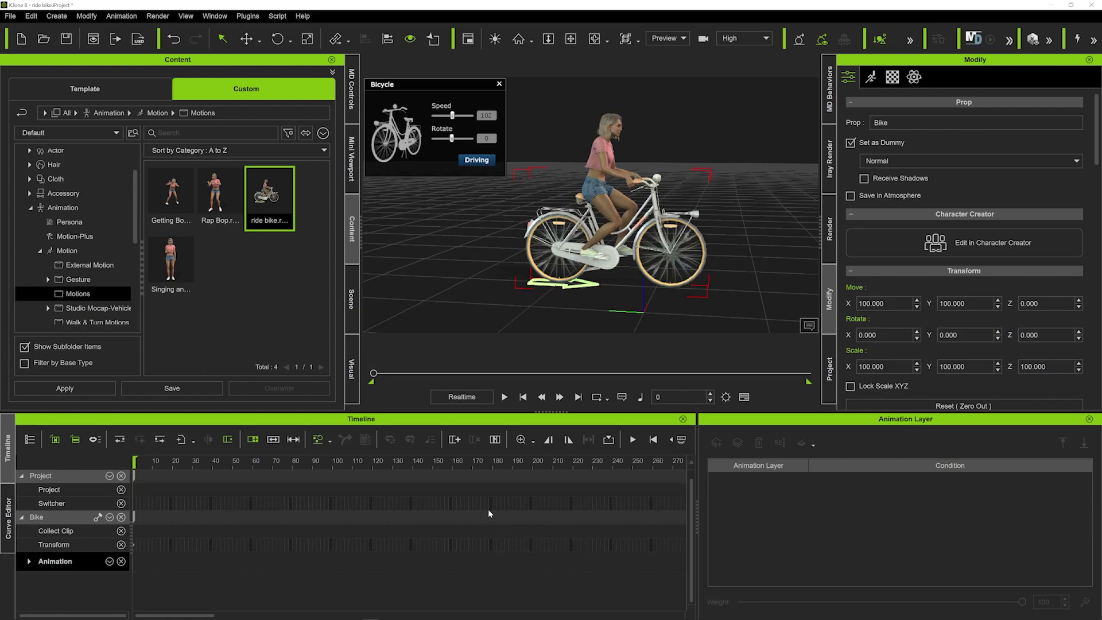
Step: Select the Camila character, open Reach Target for her, and move its window clear of her legs
{"action": "scroll", "coordinate": [613, 303], "scroll_direction": "up", "scroll_amount": 1}
{"action": "scroll", "coordinate": [614, 305], "scroll_direction": "up", "scroll_amount": 2}
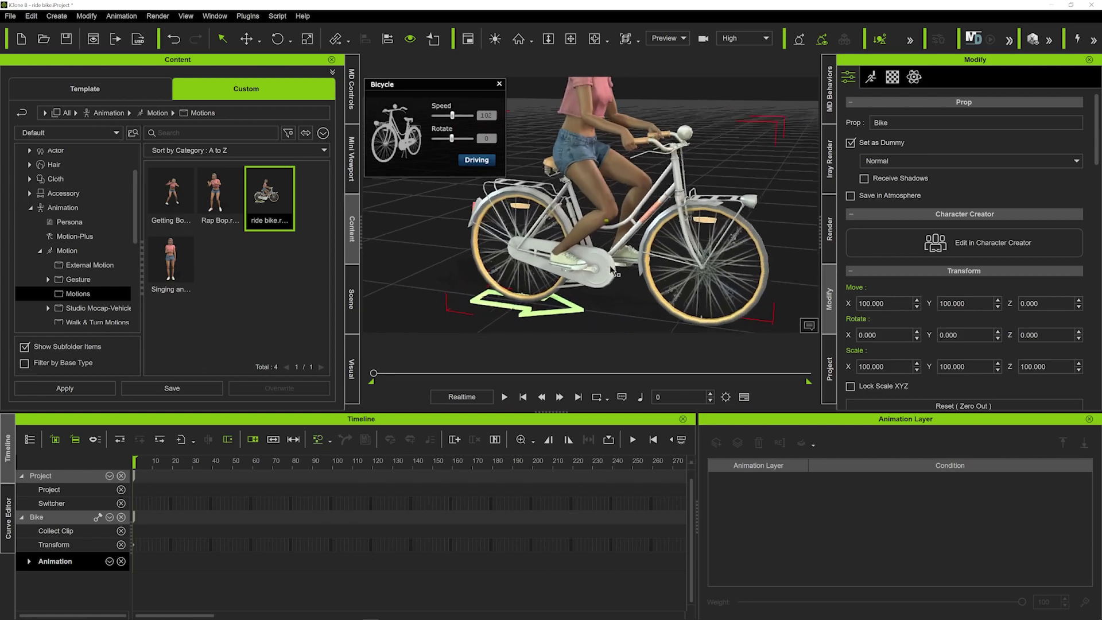
{"action": "scroll", "coordinate": [611, 270], "scroll_direction": "up", "scroll_amount": 2}
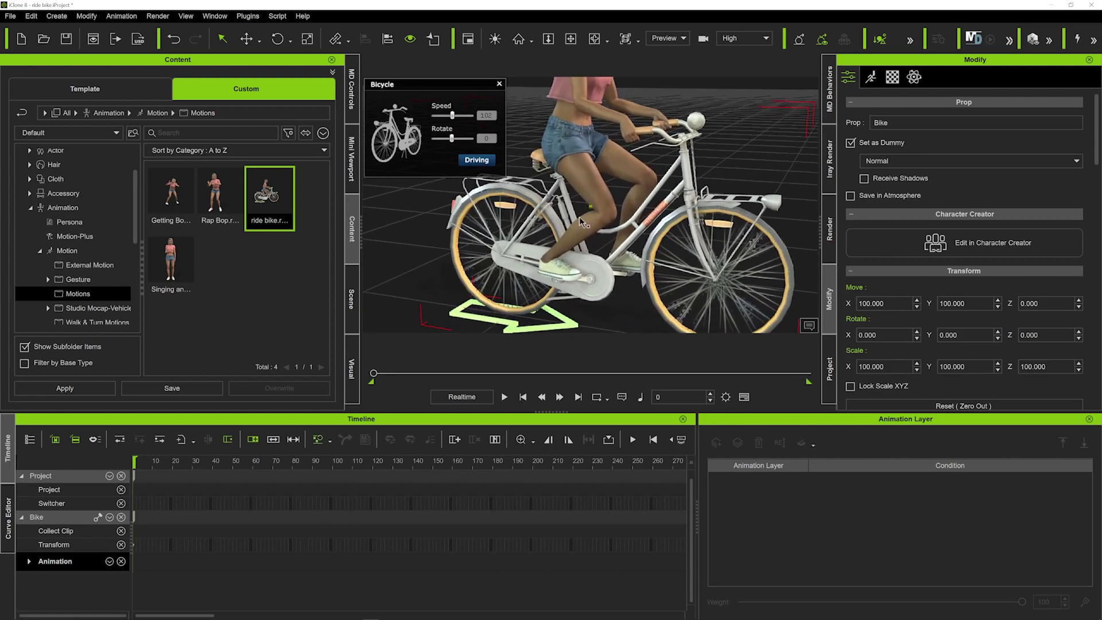
{"action": "scroll", "coordinate": [580, 216], "scroll_direction": "up", "scroll_amount": 5}
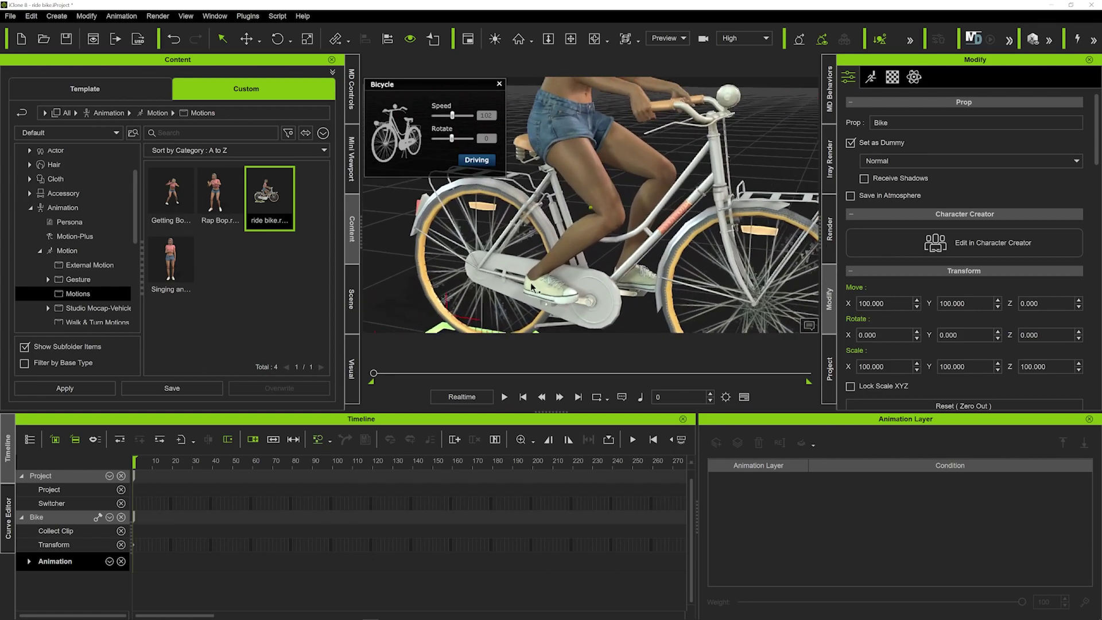
{"action": "scroll", "coordinate": [538, 260], "scroll_direction": "up", "scroll_amount": 2}
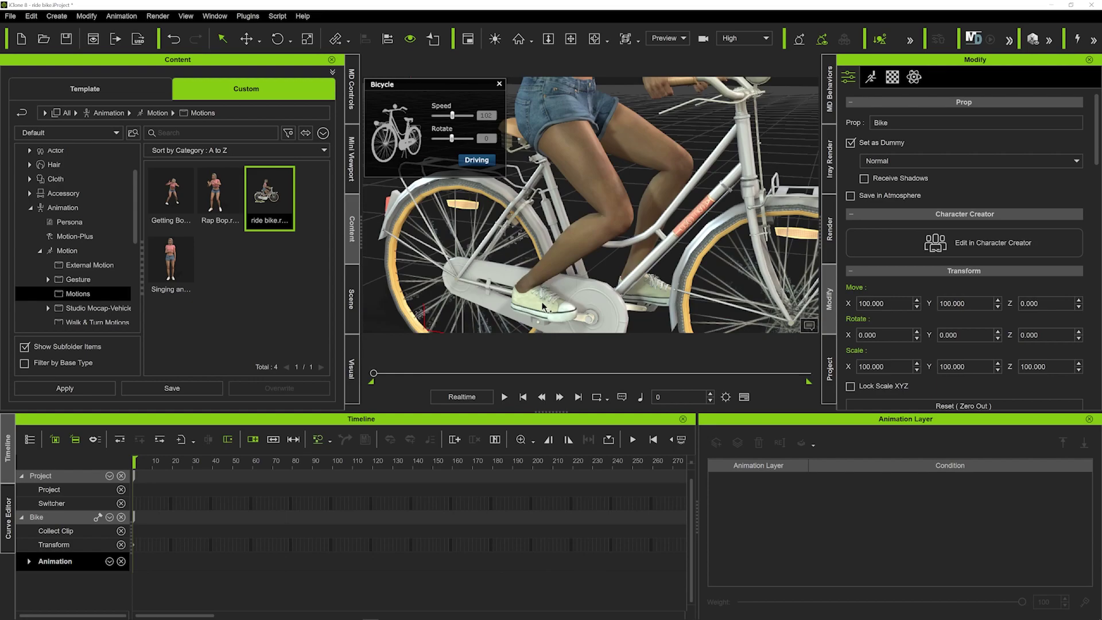
{"action": "left_click_drag", "start_coordinate": [543, 303], "coordinate": [545, 296], "text": "alt"}
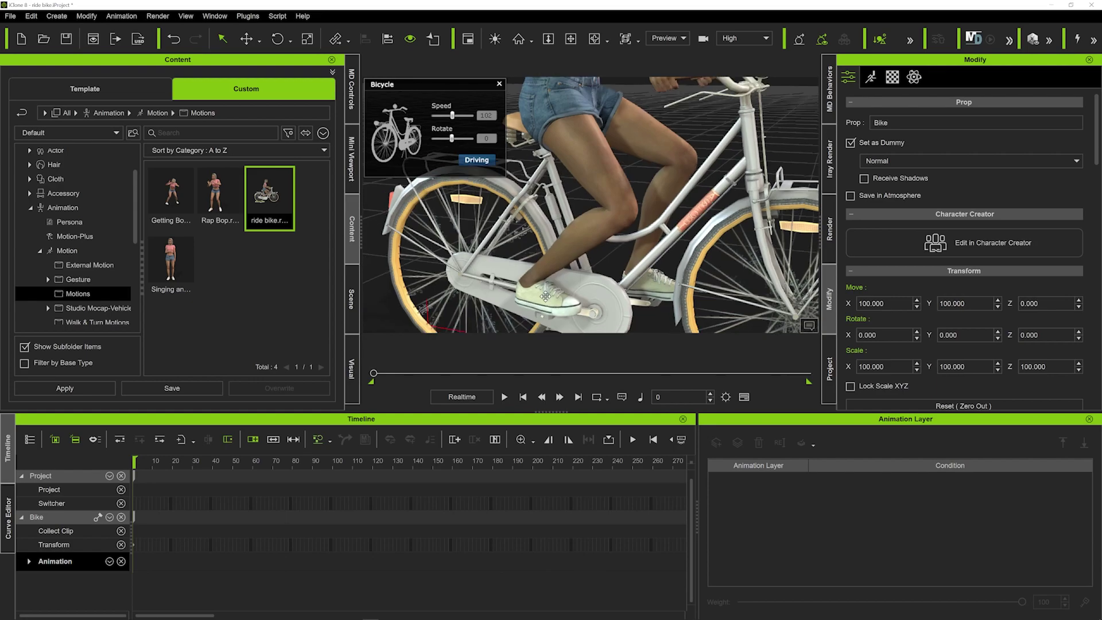
{"action": "double_click", "coordinate": [572, 246]}
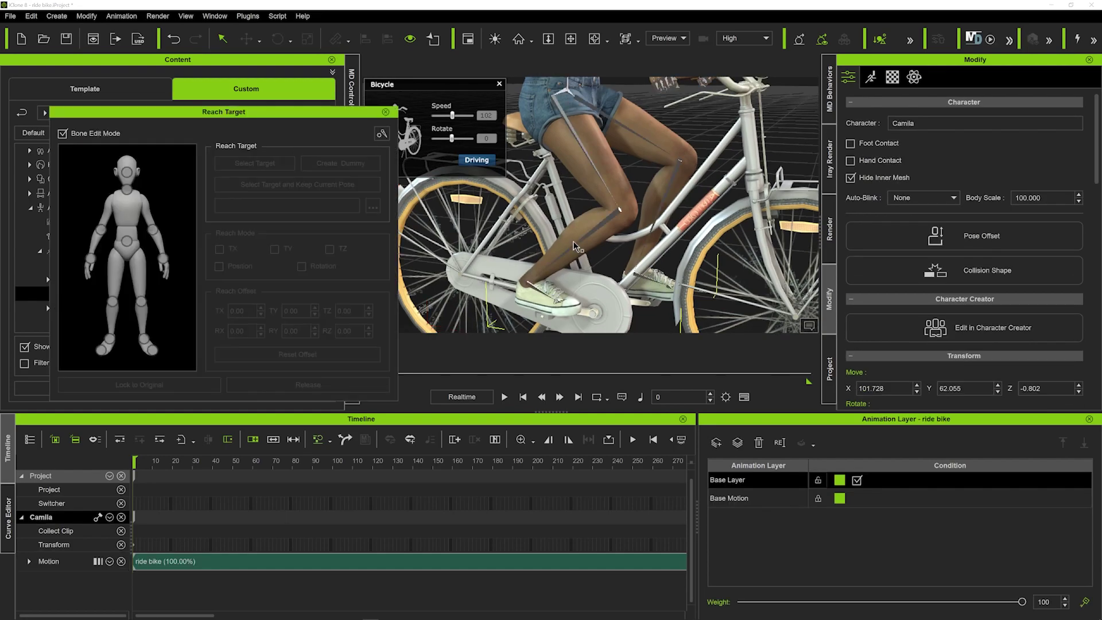
{"action": "left_click_drag", "start_coordinate": [252, 112], "coordinate": [235, 51]}
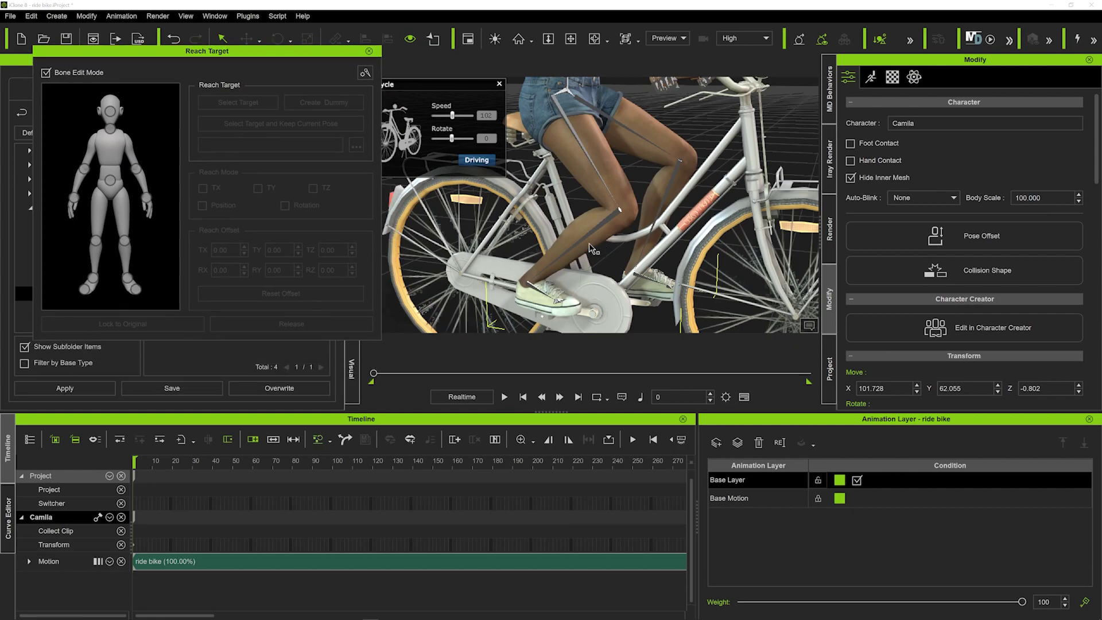
Step: Attach Camila's left foot to the left pedal, Pedal_L, as a reach target while keeping the current pose
{"action": "right_click_drag", "start_coordinate": [559, 287], "coordinate": [444, 310], "text": "alt"}
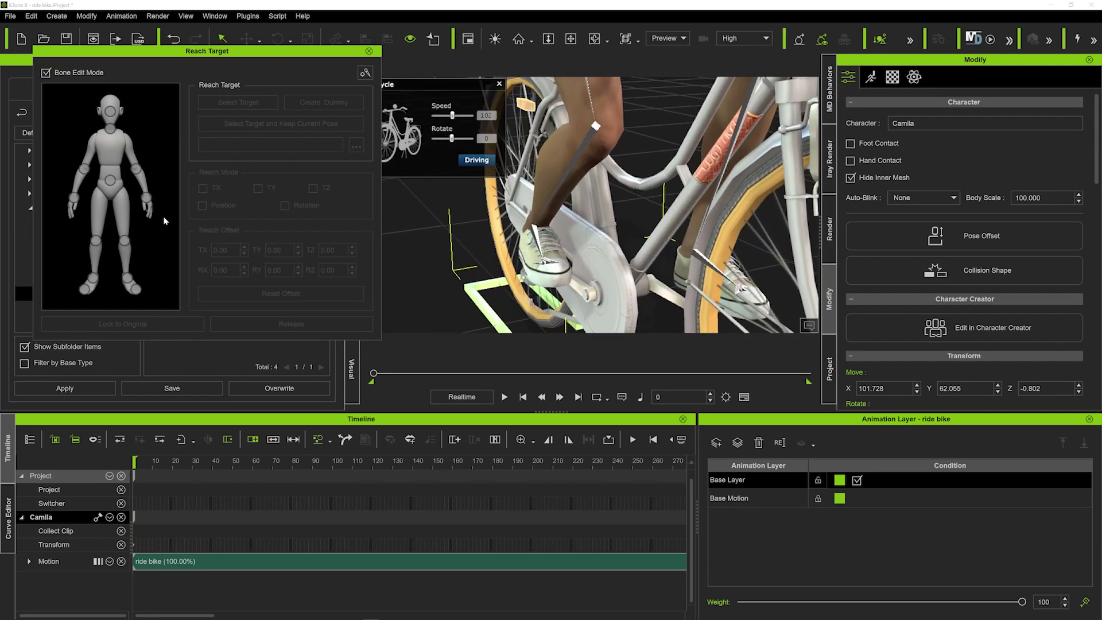
{"action": "left_click", "coordinate": [129, 281]}
{"action": "left_click", "coordinate": [261, 125]}
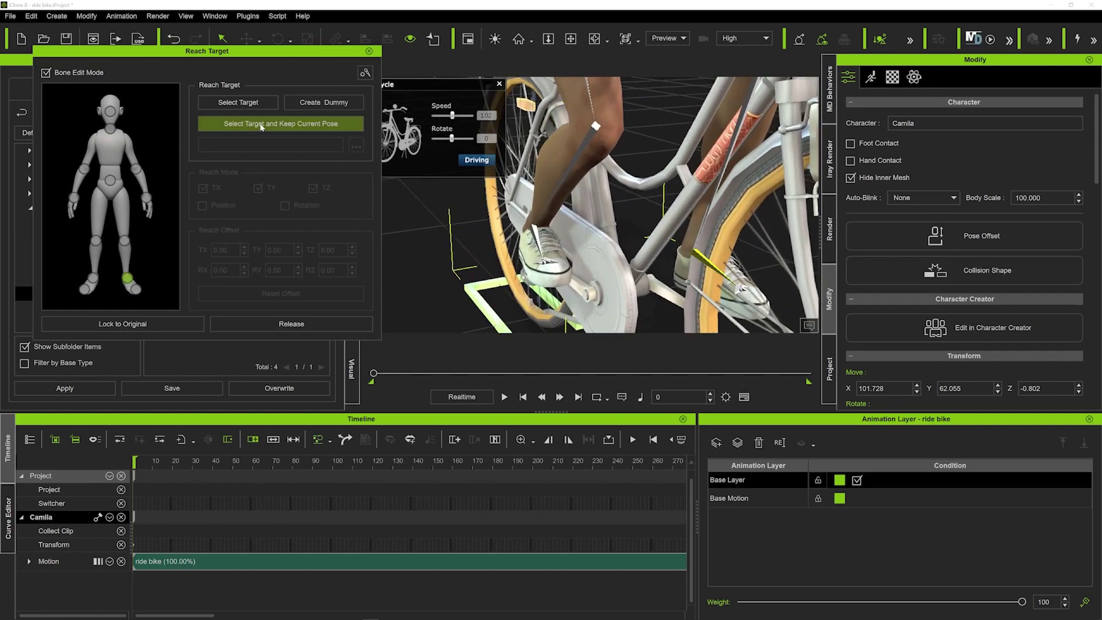
{"action": "left_click", "coordinate": [261, 127]}
{"action": "right_click_drag", "start_coordinate": [620, 233], "coordinate": [507, 264], "text": "alt"}
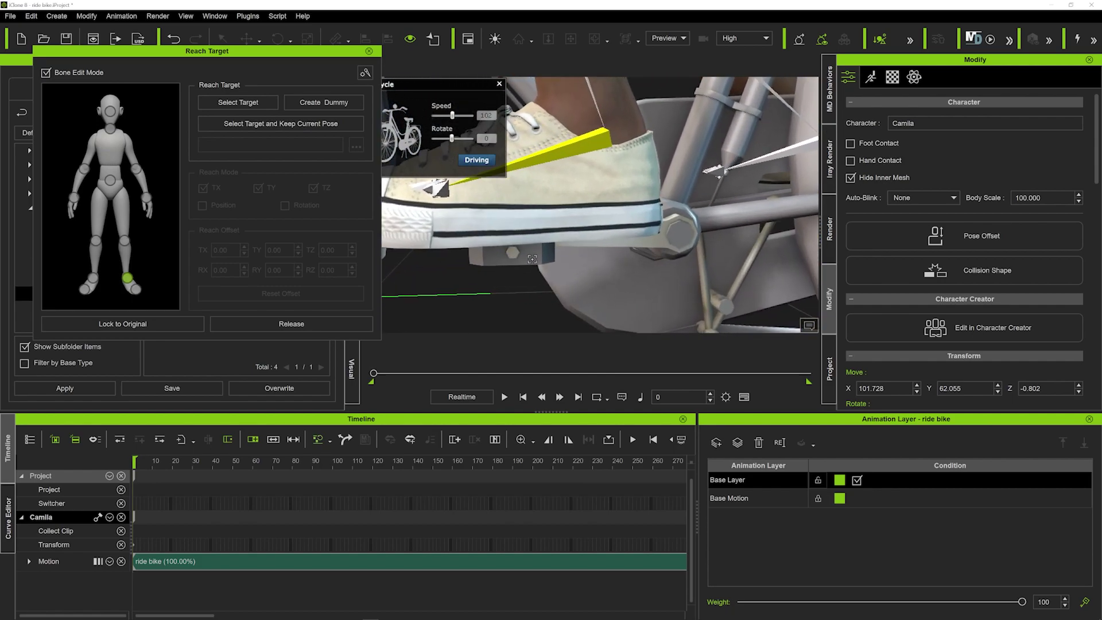
{"action": "left_click", "coordinate": [532, 259]}
{"action": "scroll", "coordinate": [521, 275], "scroll_direction": "down", "scroll_amount": 5}
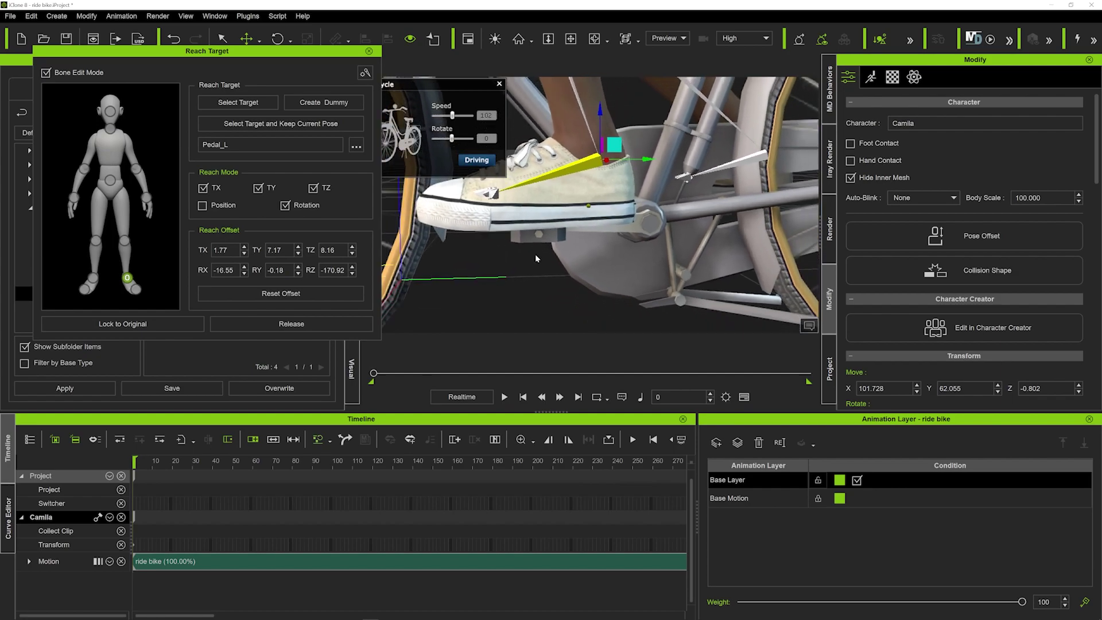
Step: Attach Camila's right foot to the right pedal, Pedal_R, as a reach target while keeping the current pose
{"action": "middle_click_drag", "start_coordinate": [593, 209], "coordinate": [608, 241]}
{"action": "right_click_drag", "start_coordinate": [507, 258], "coordinate": [559, 225]}
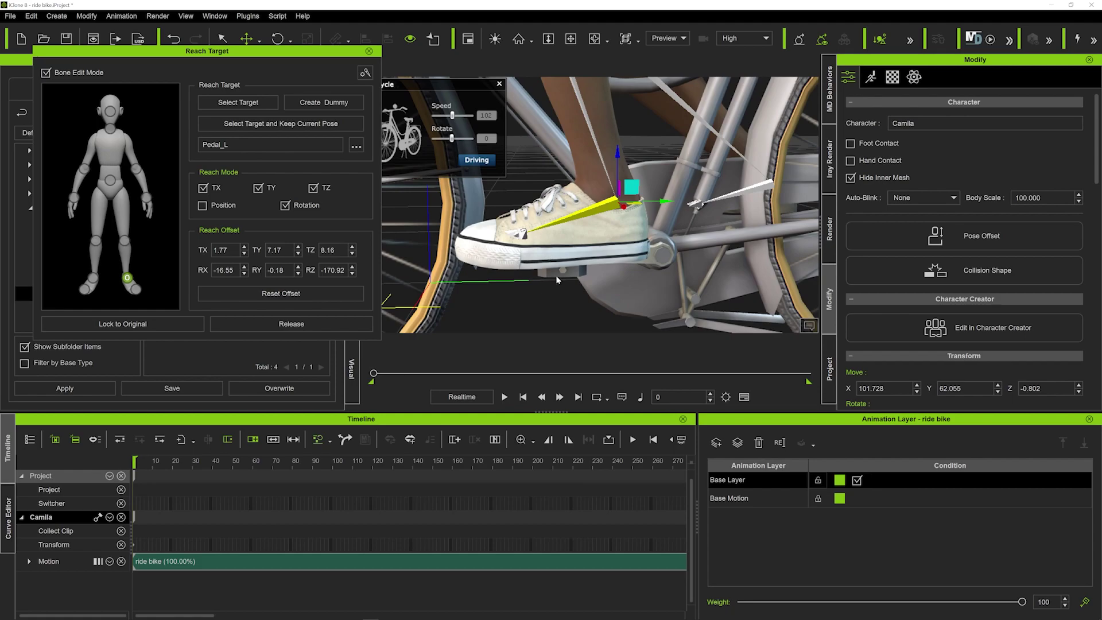
{"action": "right_click_drag", "start_coordinate": [594, 242], "coordinate": [537, 245]}
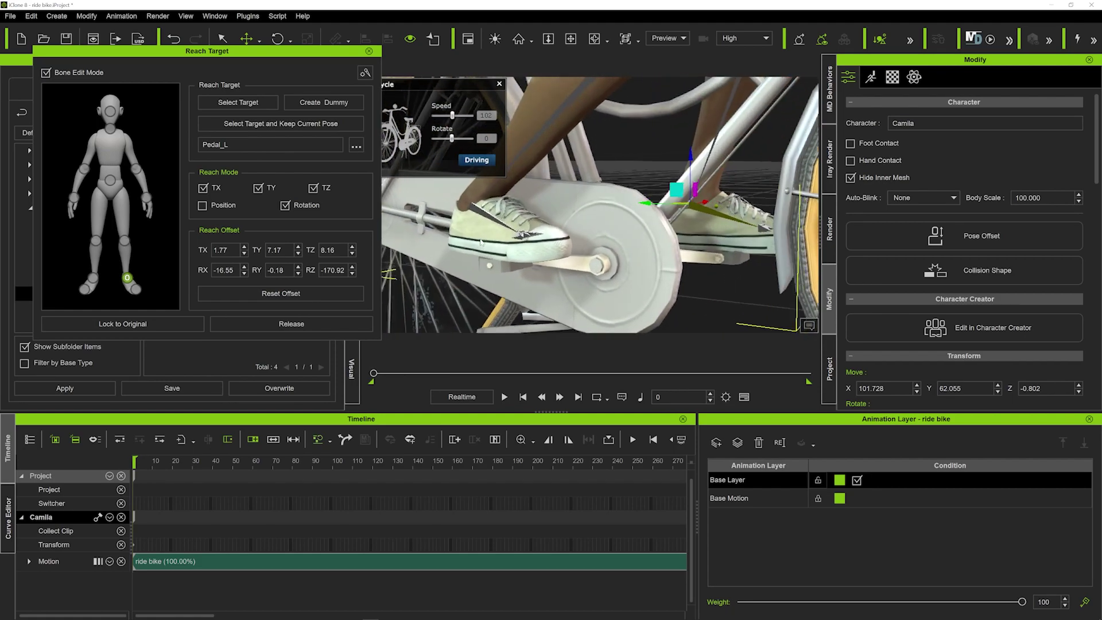
{"action": "scroll", "coordinate": [531, 253], "scroll_direction": "up", "scroll_amount": 5}
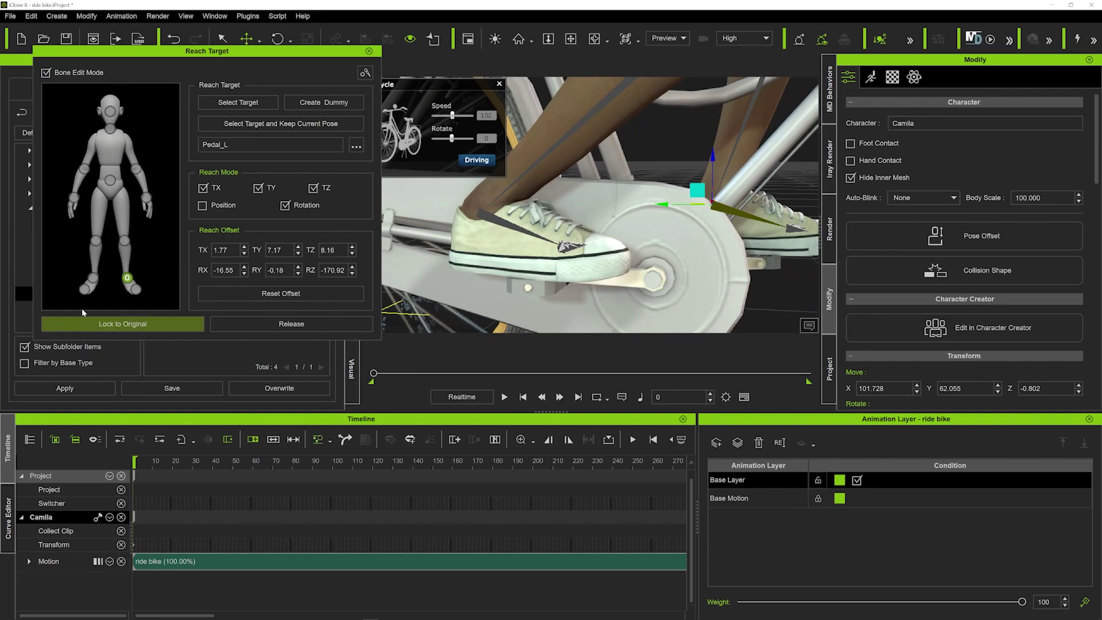
{"action": "left_click", "coordinate": [92, 282]}
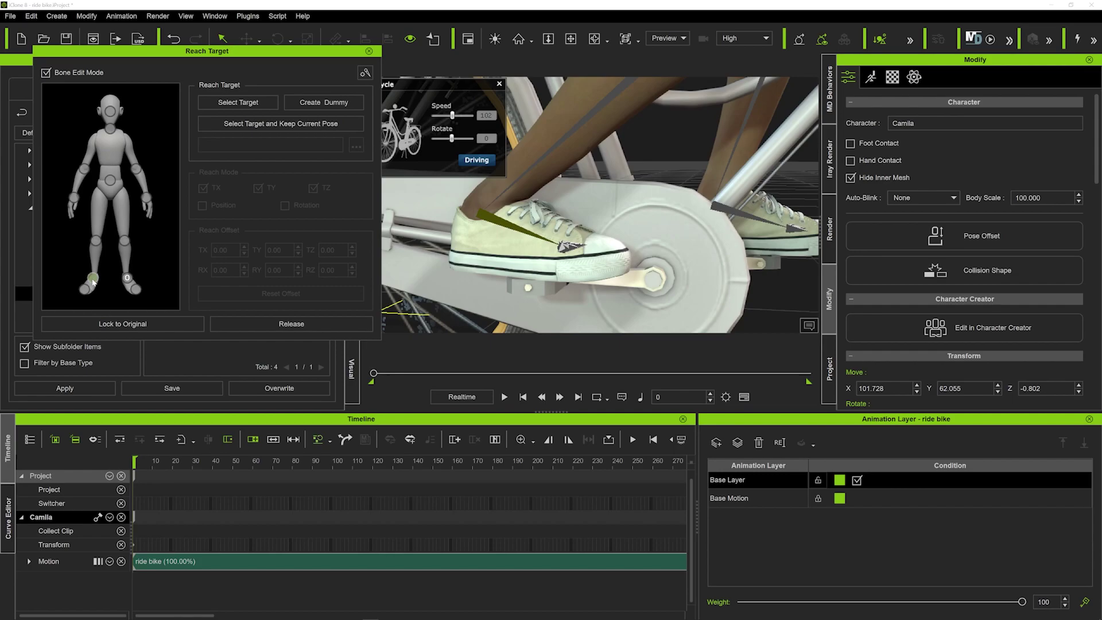
{"action": "left_click", "coordinate": [255, 124]}
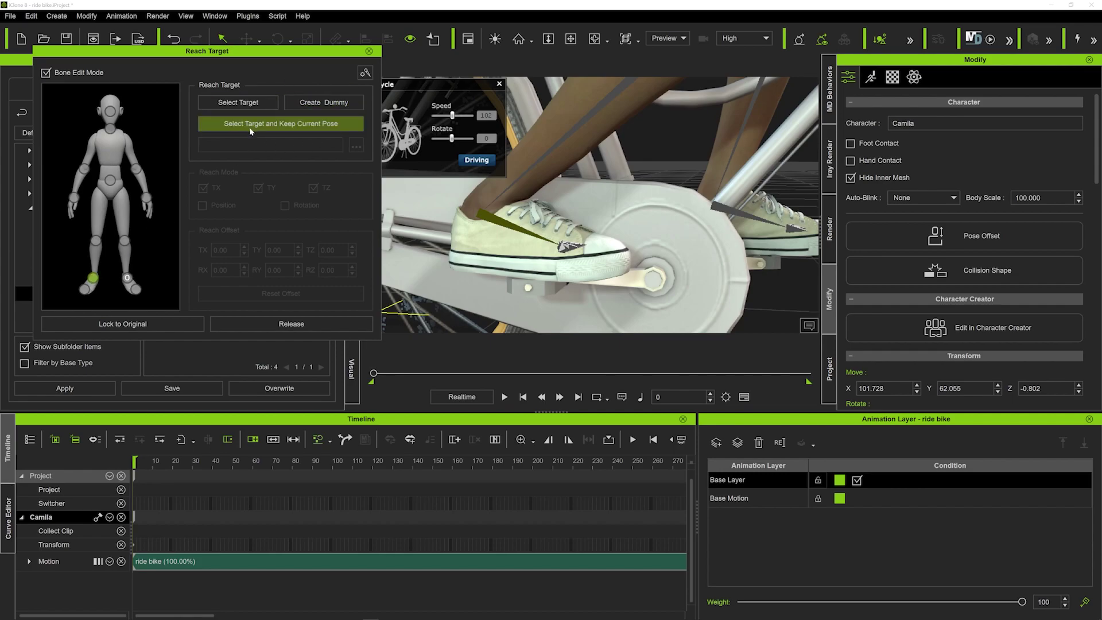
{"action": "left_click", "coordinate": [257, 128]}
{"action": "scroll", "coordinate": [519, 294], "scroll_direction": "up", "scroll_amount": 2}
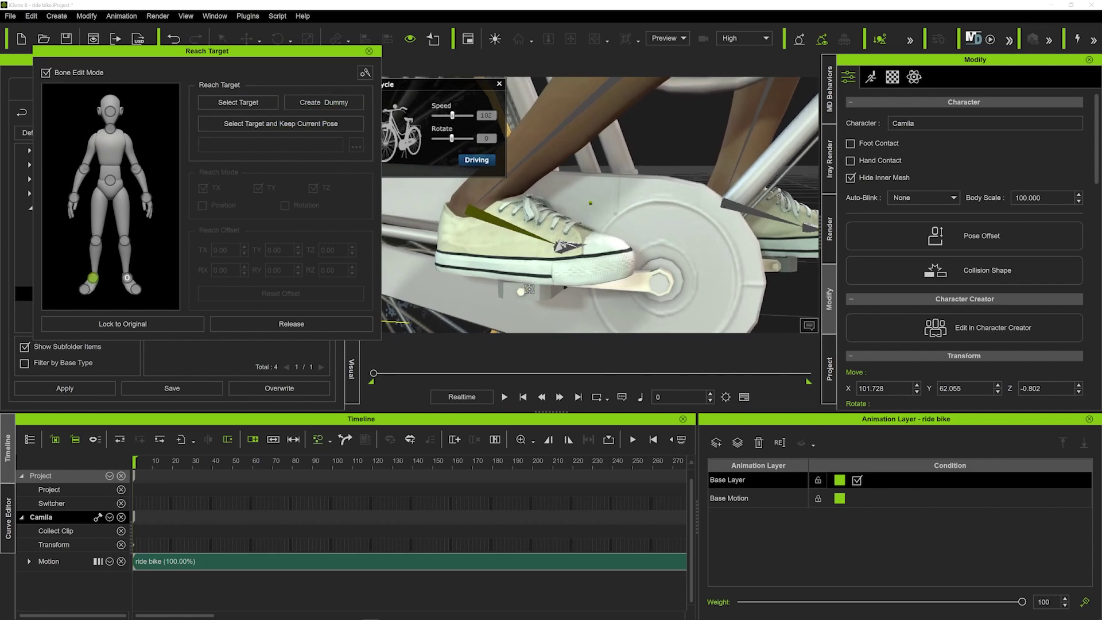
{"action": "right_click_drag", "start_coordinate": [519, 302], "coordinate": [521, 292]}
{"action": "left_click", "coordinate": [520, 290]}
Step: Shift the right foot on its pedal to a reach offset of TX 0.66 and TY 7.96
{"action": "scroll", "coordinate": [561, 236], "scroll_direction": "down", "scroll_amount": 5}
{"action": "right_click_drag", "start_coordinate": [619, 106], "coordinate": [502, 268]}
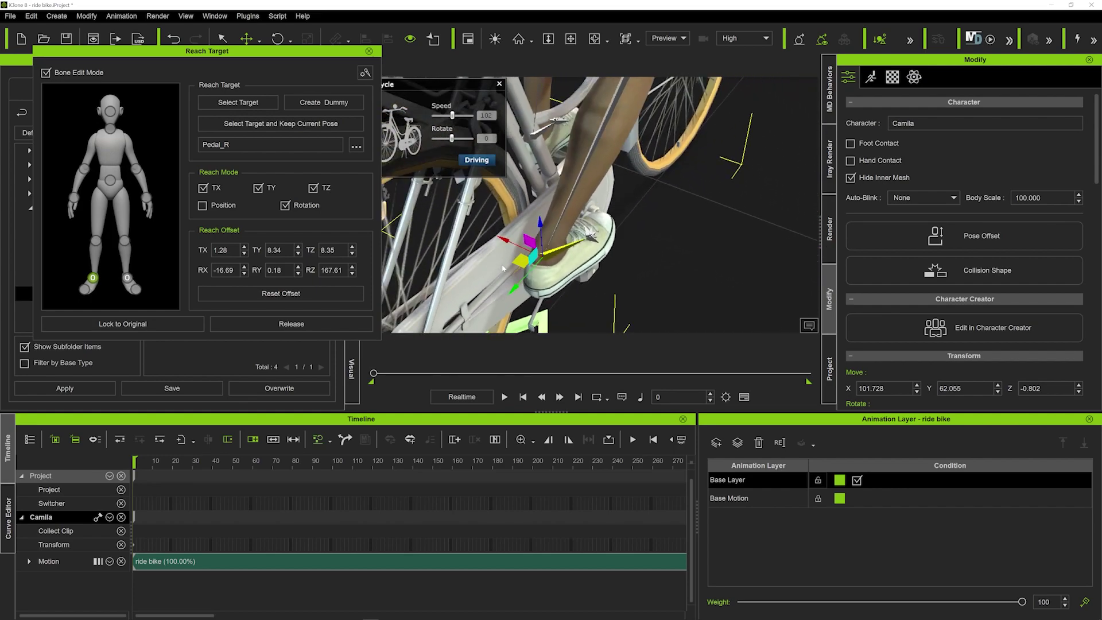
{"action": "left_click_drag", "start_coordinate": [518, 261], "coordinate": [522, 261]}
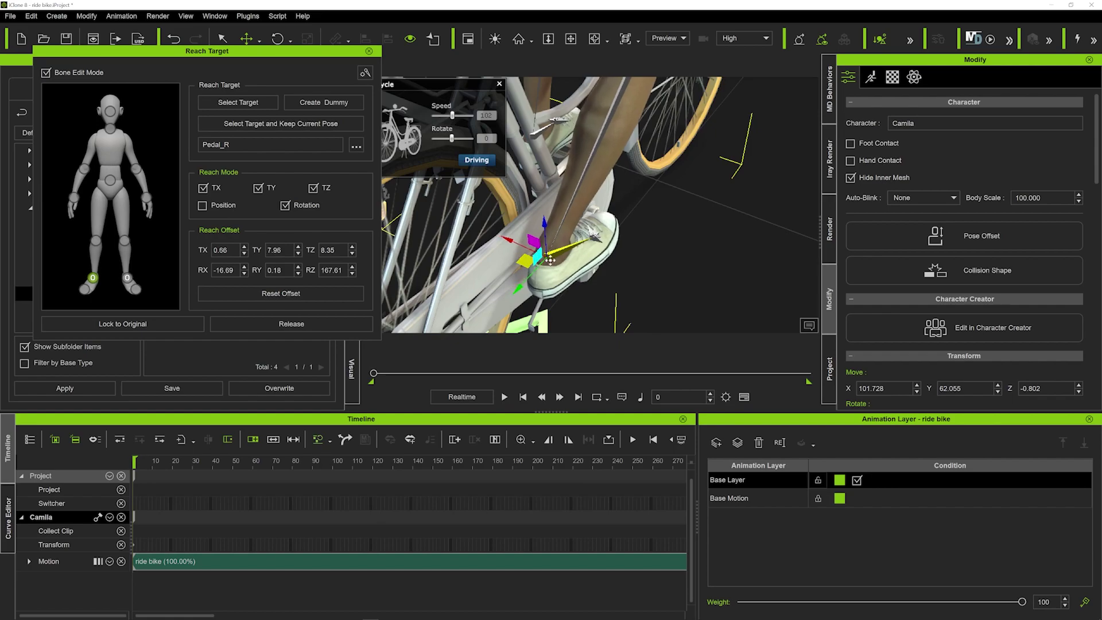
{"action": "right_click_drag", "start_coordinate": [599, 291], "coordinate": [587, 267]}
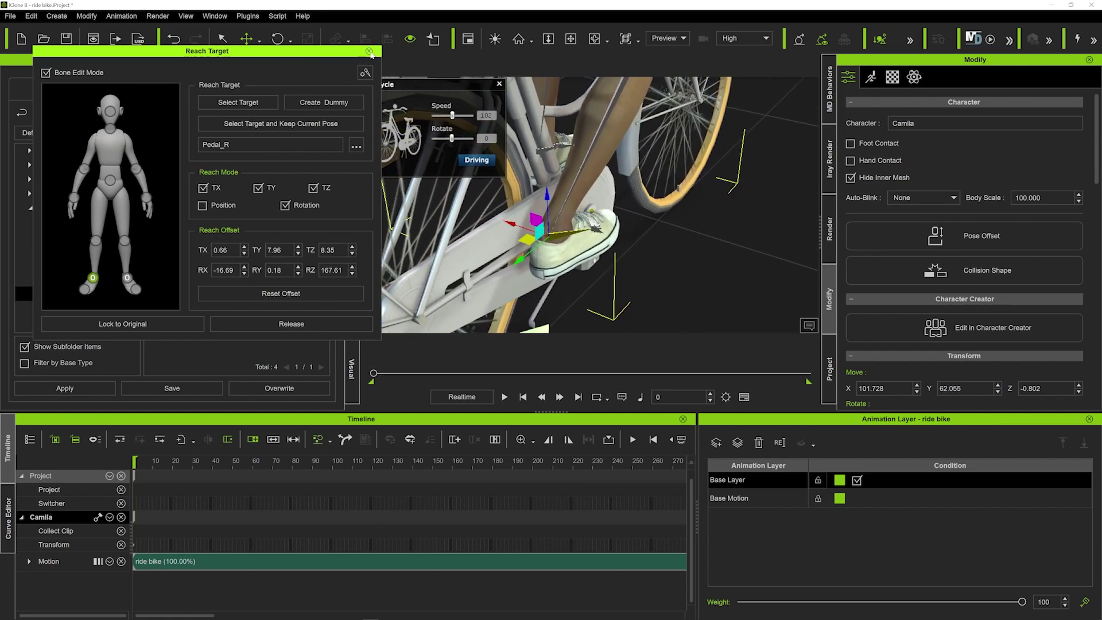
Step: Close Reach Target, preview the animation briefly and return the timeline to frame 0
{"action": "left_click", "coordinate": [369, 51]}
{"action": "key", "text": "space"}
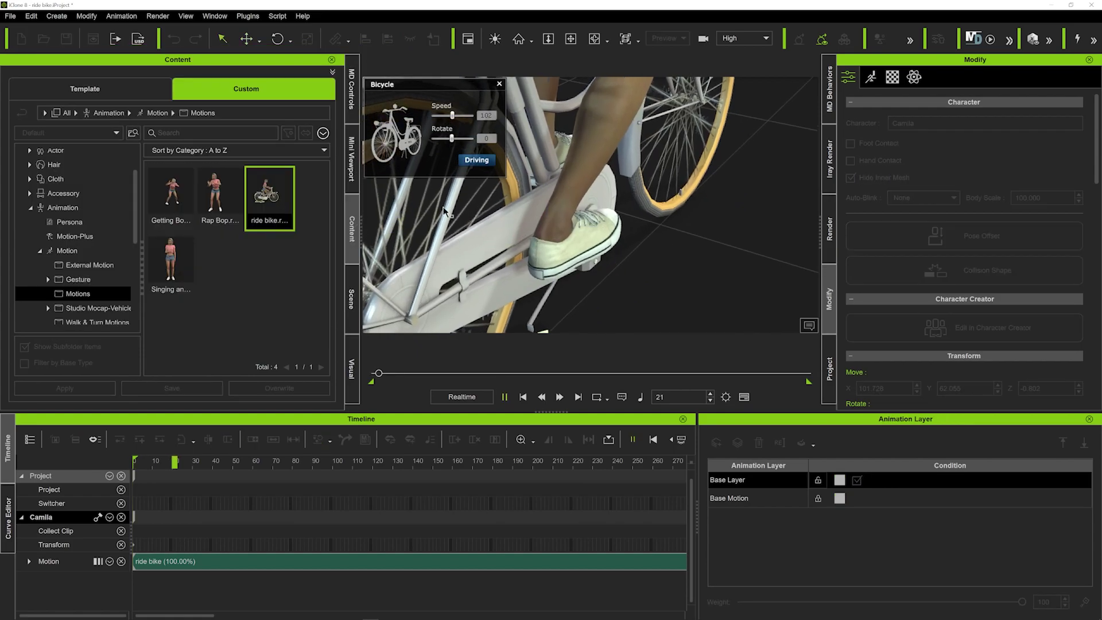
{"action": "left_click", "coordinate": [523, 397]}
{"action": "left_click", "coordinate": [523, 397]}
Step: Try to reposition Camila's right foot in Edit Motion Layer, hide the viewport message and close the editor
{"action": "double_click", "coordinate": [552, 234]}
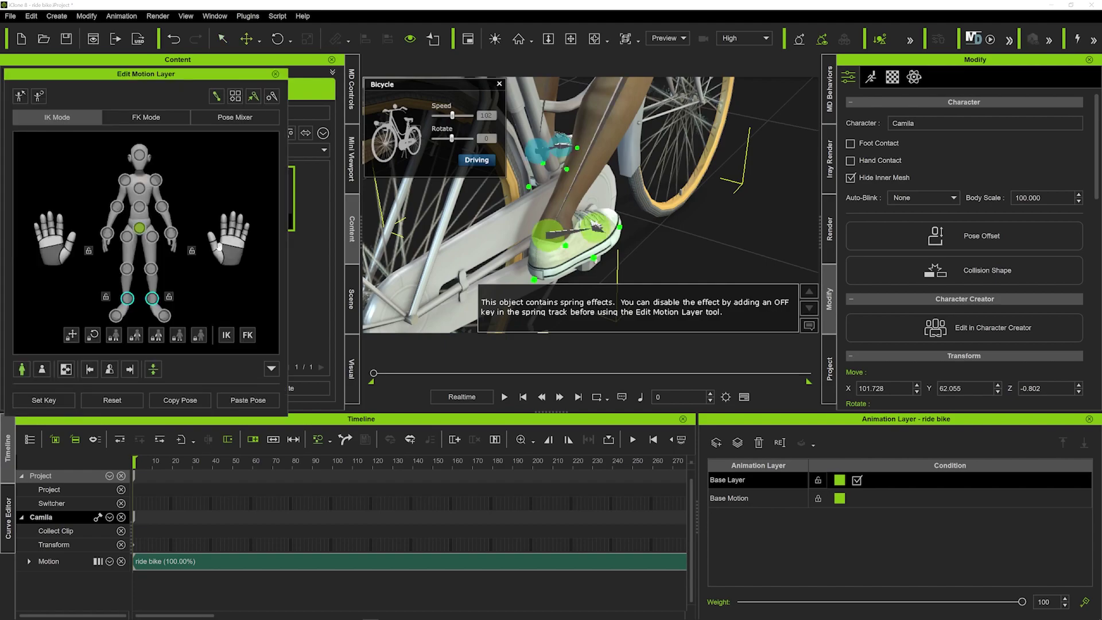
{"action": "left_click", "coordinate": [155, 299]}
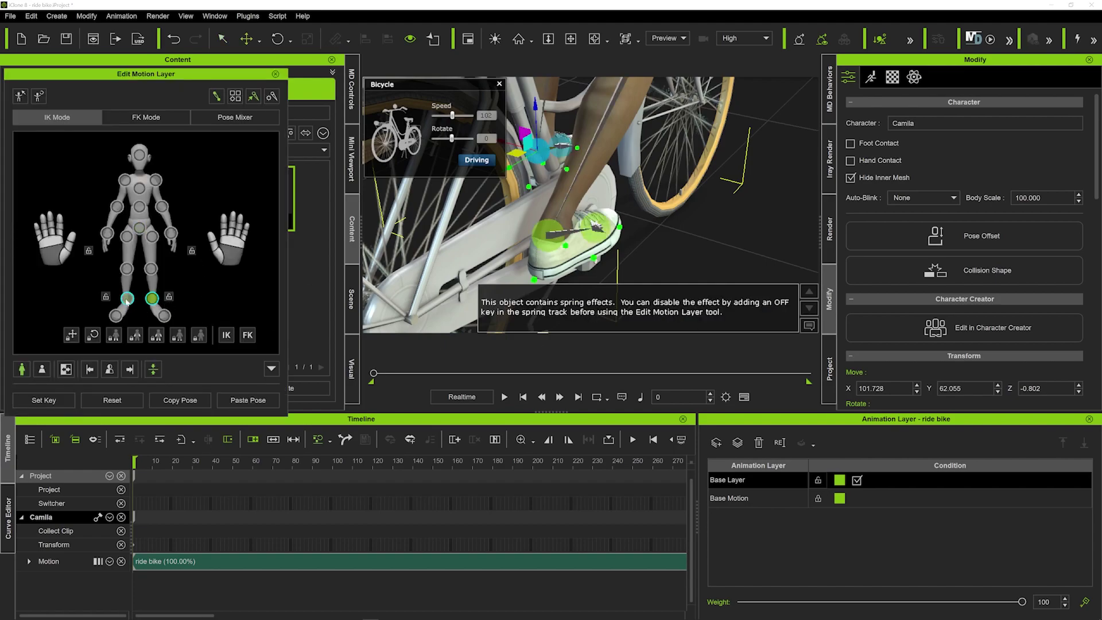
{"action": "left_click", "coordinate": [126, 299]}
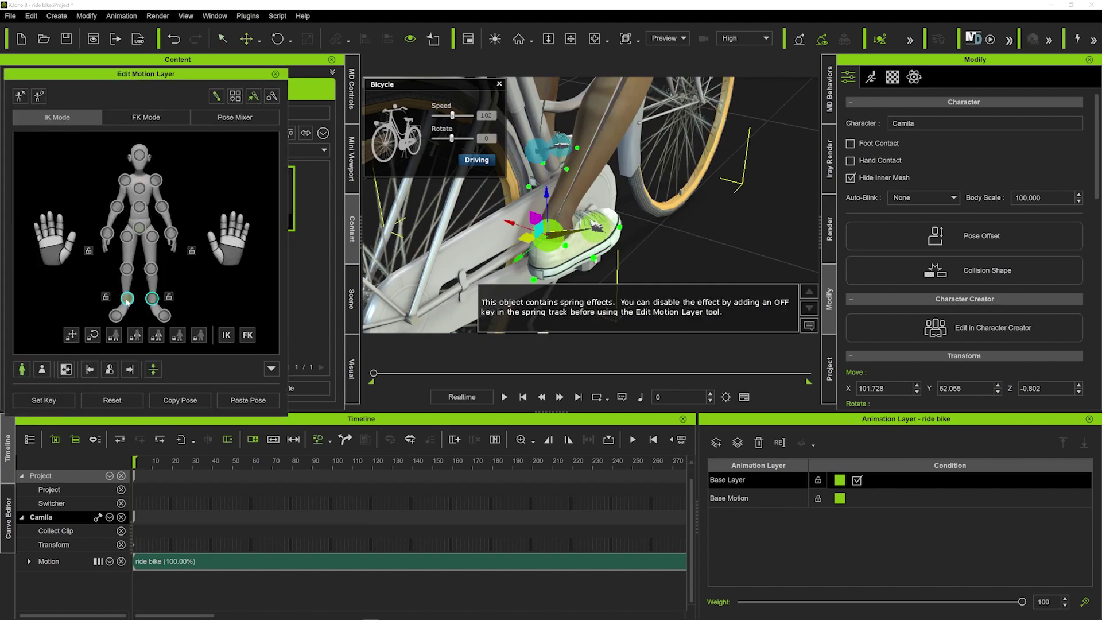
{"action": "left_click", "coordinate": [809, 325]}
{"action": "left_click_drag", "start_coordinate": [527, 238], "coordinate": [538, 246]}
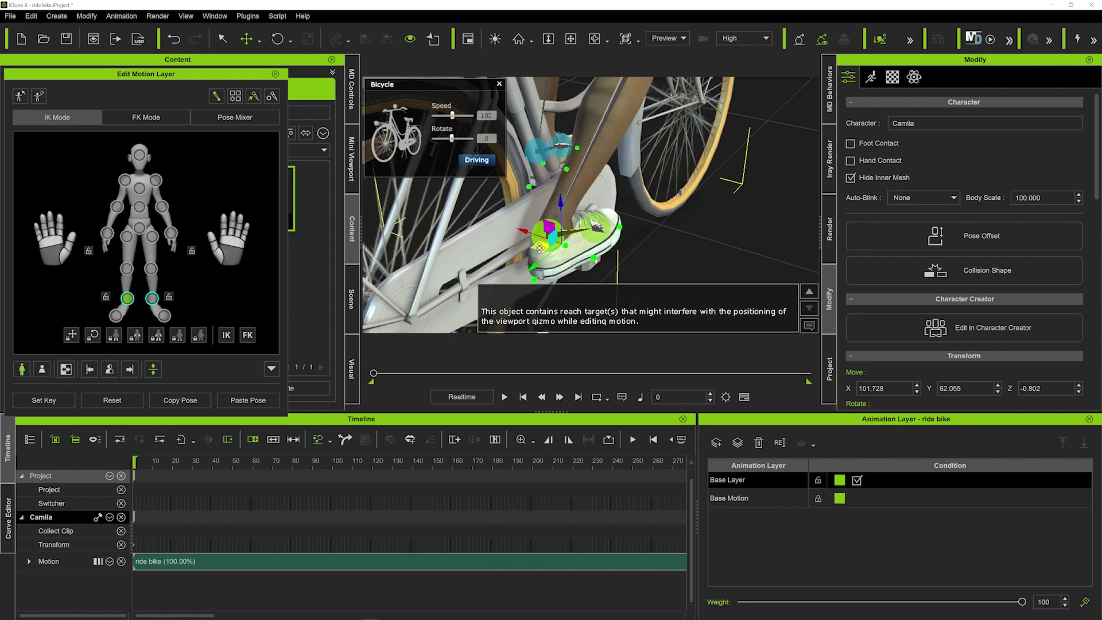
{"action": "left_click_drag", "start_coordinate": [539, 248], "coordinate": [516, 239]}
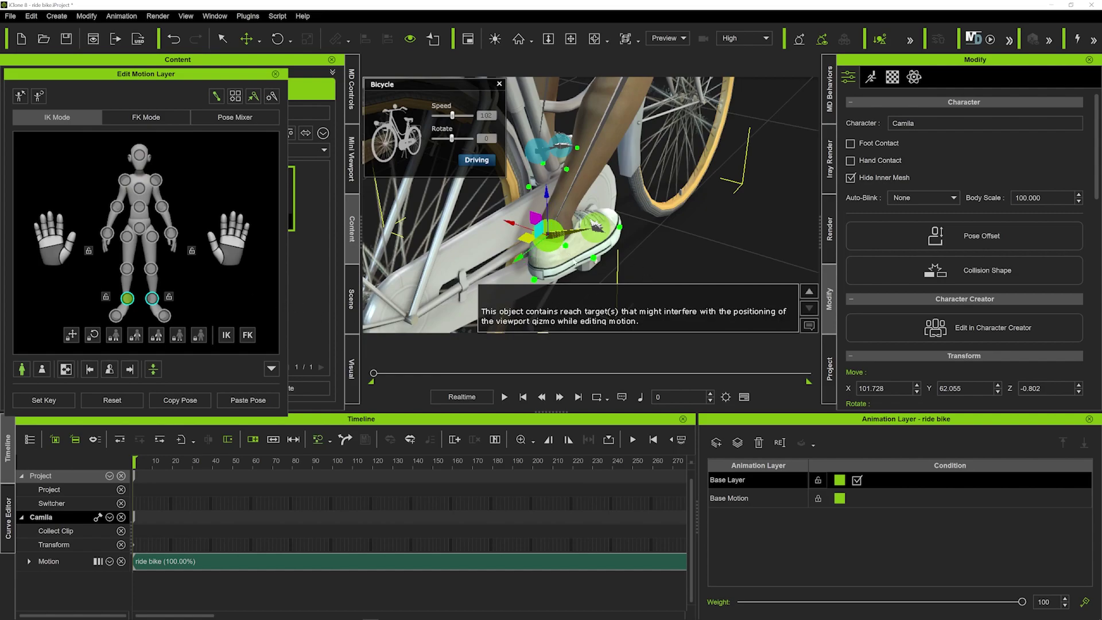
{"action": "left_click", "coordinate": [808, 326]}
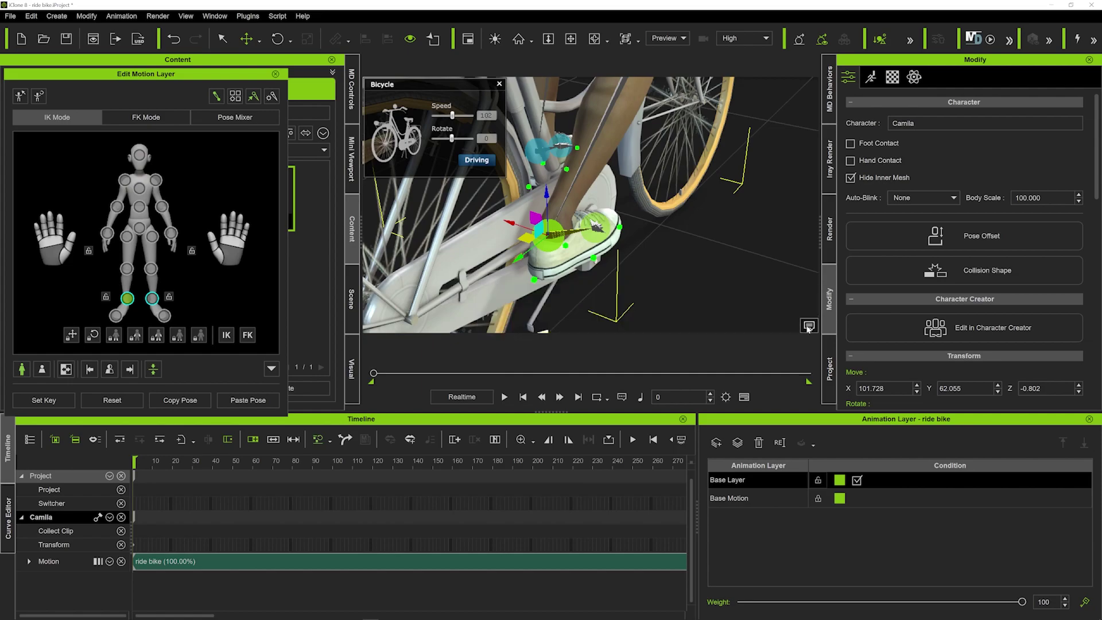
{"action": "left_click", "coordinate": [275, 74]}
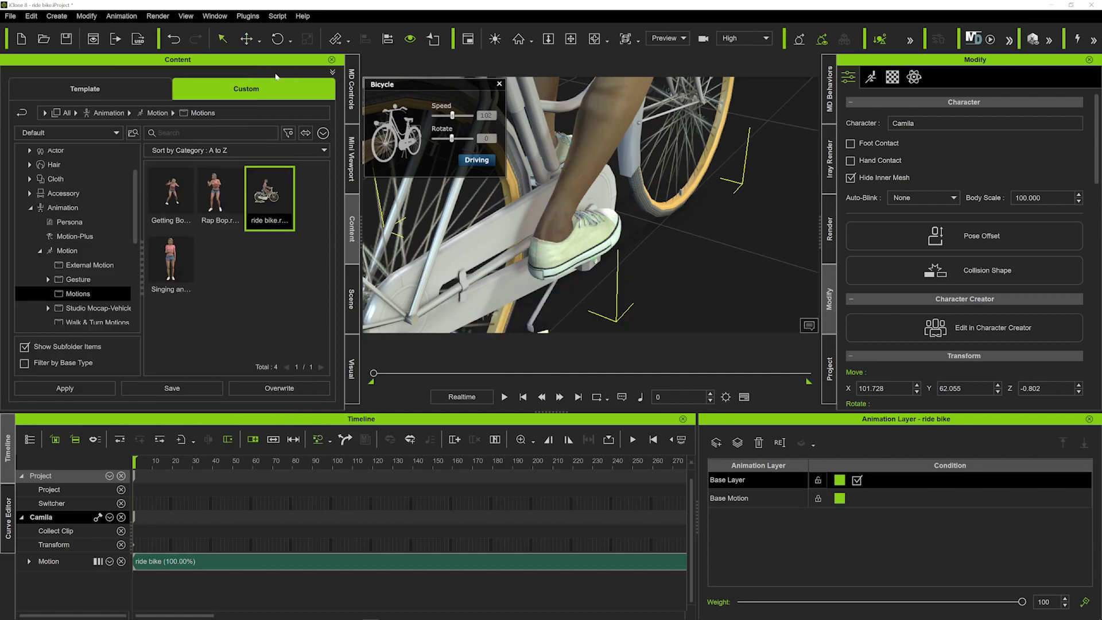
Step: Reopen Reach Target for Camila, try shifting the right foot's reach offset on Pedal_R, and undo the shift
{"action": "key", "text": "m"}
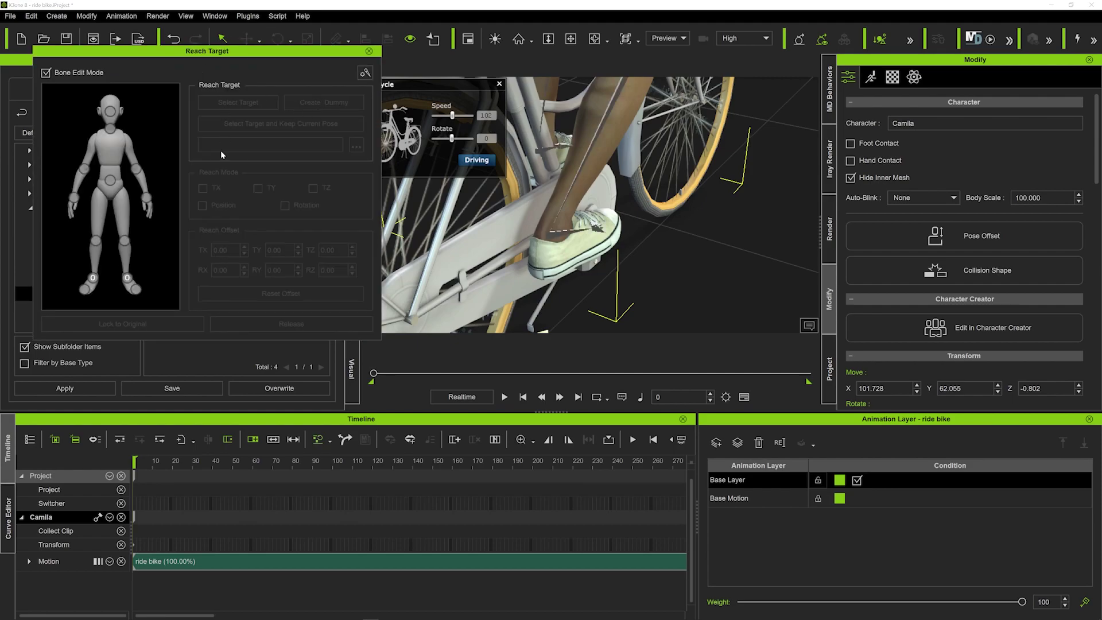
{"action": "left_click", "coordinate": [127, 279]}
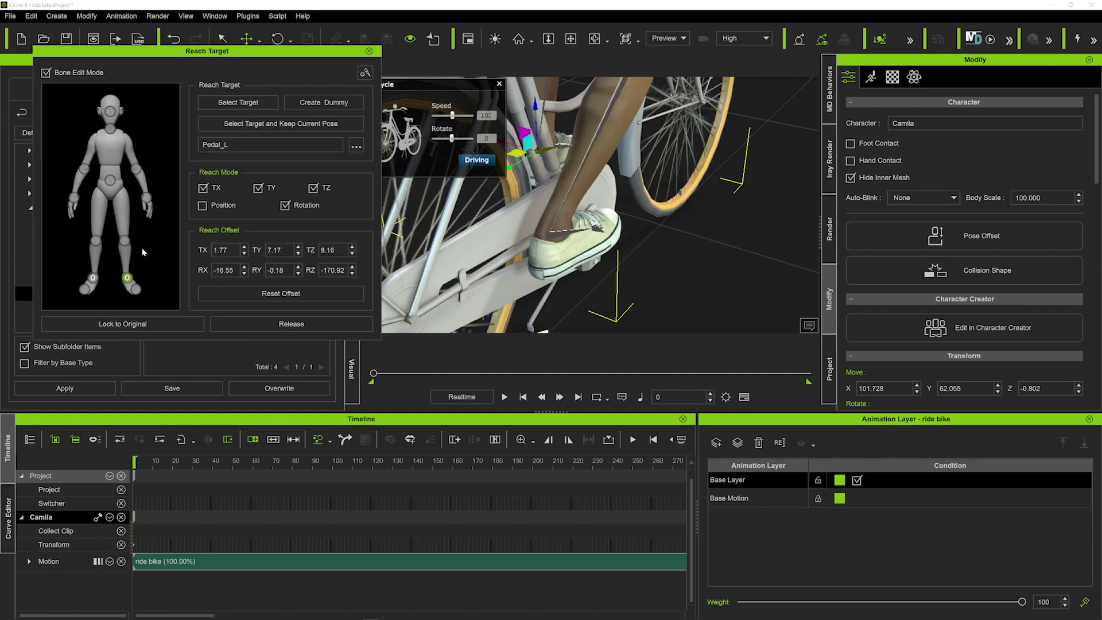
{"action": "left_click", "coordinate": [92, 278]}
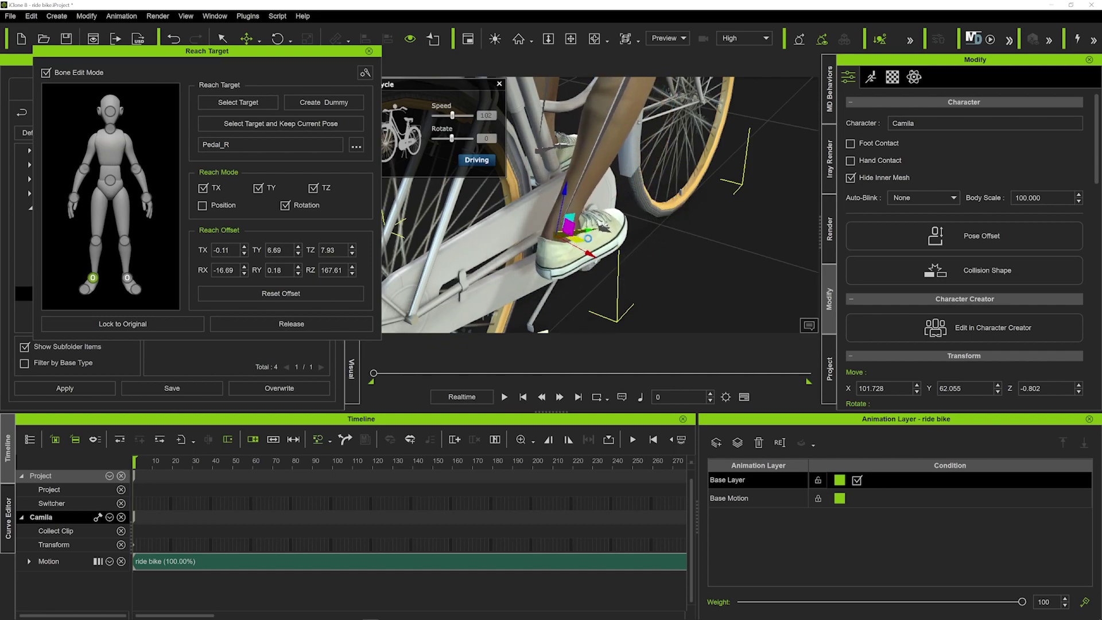
{"action": "key", "text": "ctrl+z"}
Step: Attach Camila's right hand to the Headpipe on the handlebar as a reach target, keeping the current pose
{"action": "right_click_drag", "start_coordinate": [583, 230], "coordinate": [531, 233]}
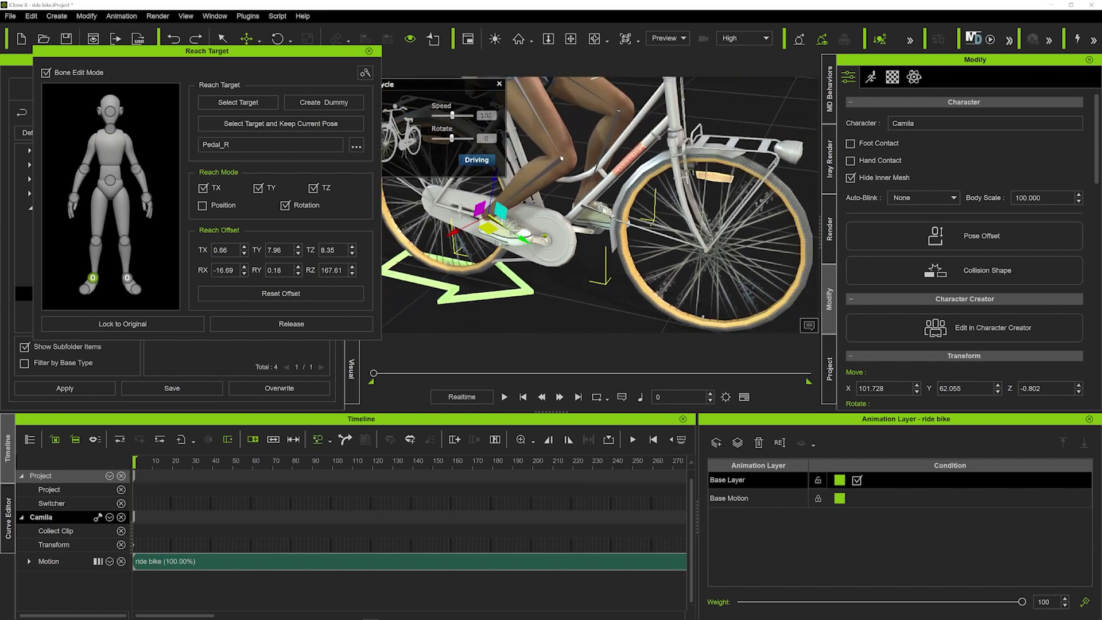
{"action": "scroll", "coordinate": [604, 211], "scroll_direction": "down", "scroll_amount": 5}
{"action": "scroll", "coordinate": [603, 161], "scroll_direction": "up", "scroll_amount": 6}
{"action": "right_click_drag", "start_coordinate": [630, 203], "coordinate": [516, 196]}
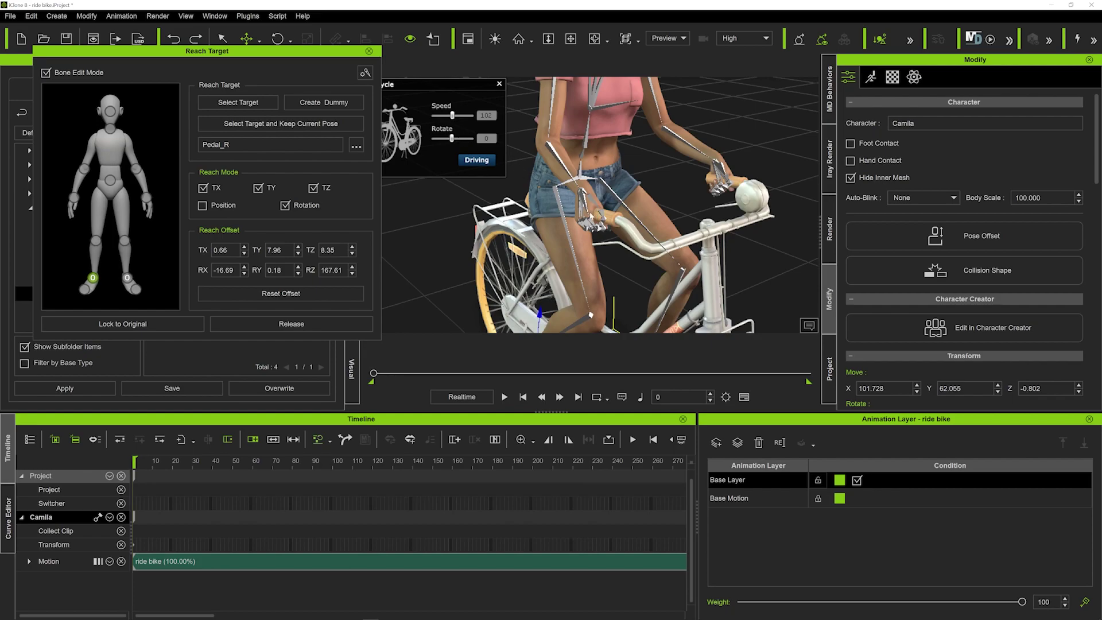
{"action": "scroll", "coordinate": [605, 225], "scroll_direction": "up", "scroll_amount": 6}
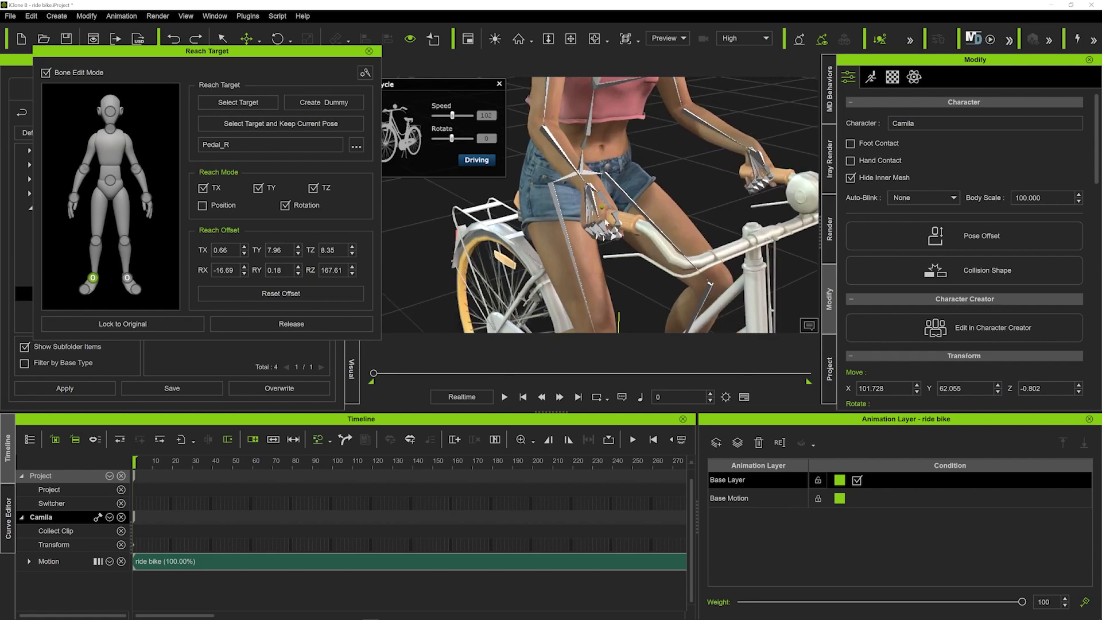
{"action": "right_click_drag", "start_coordinate": [622, 224], "coordinate": [609, 225]}
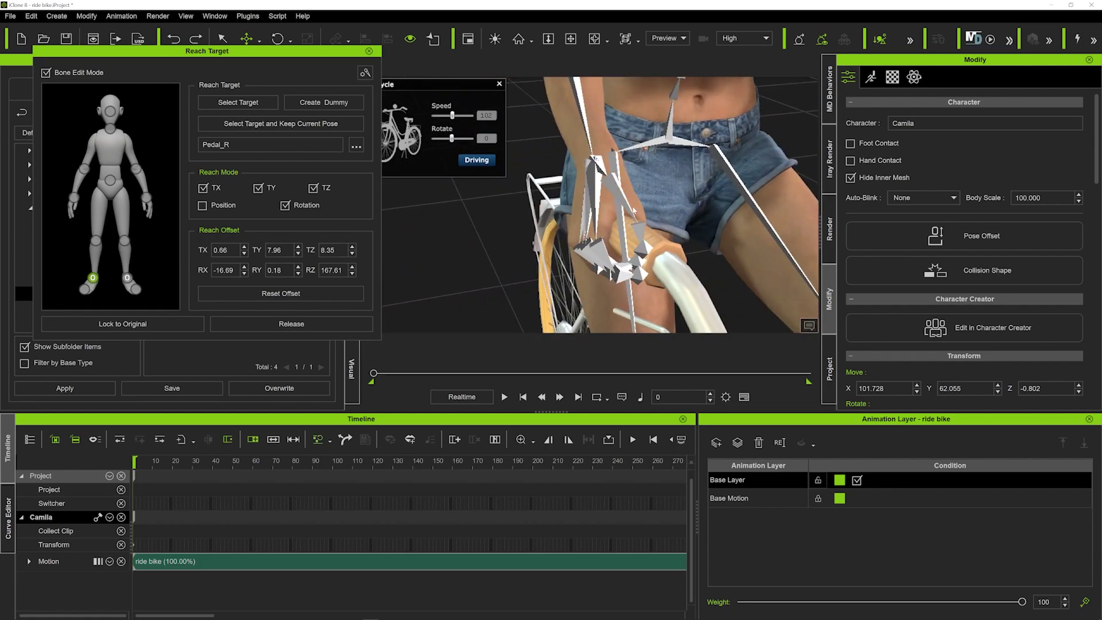
{"action": "left_click", "coordinate": [145, 201]}
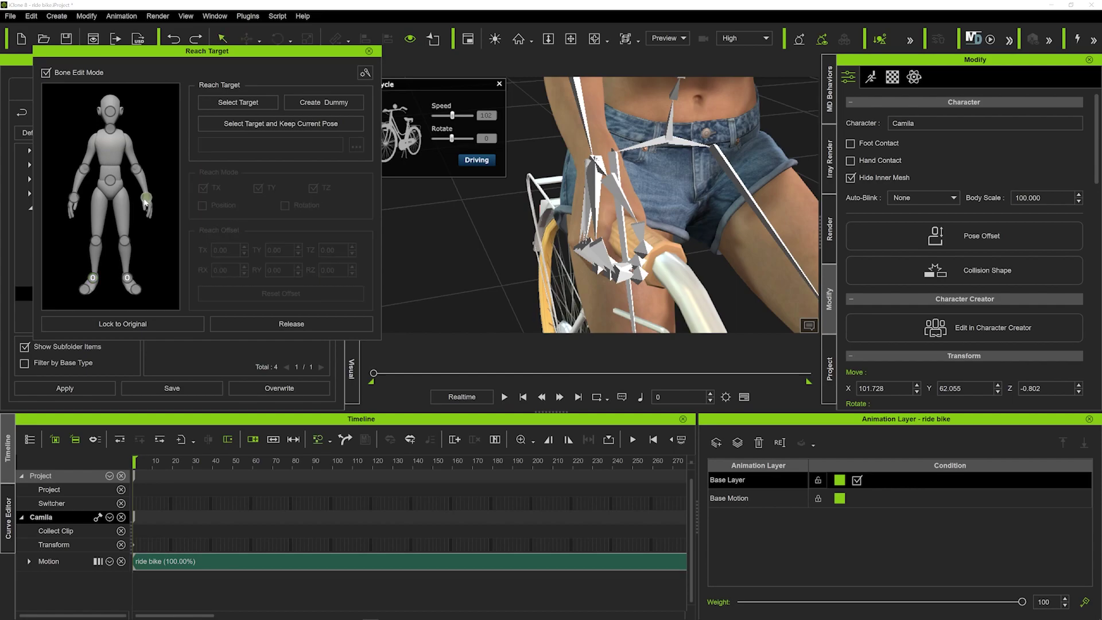
{"action": "left_click", "coordinate": [74, 199]}
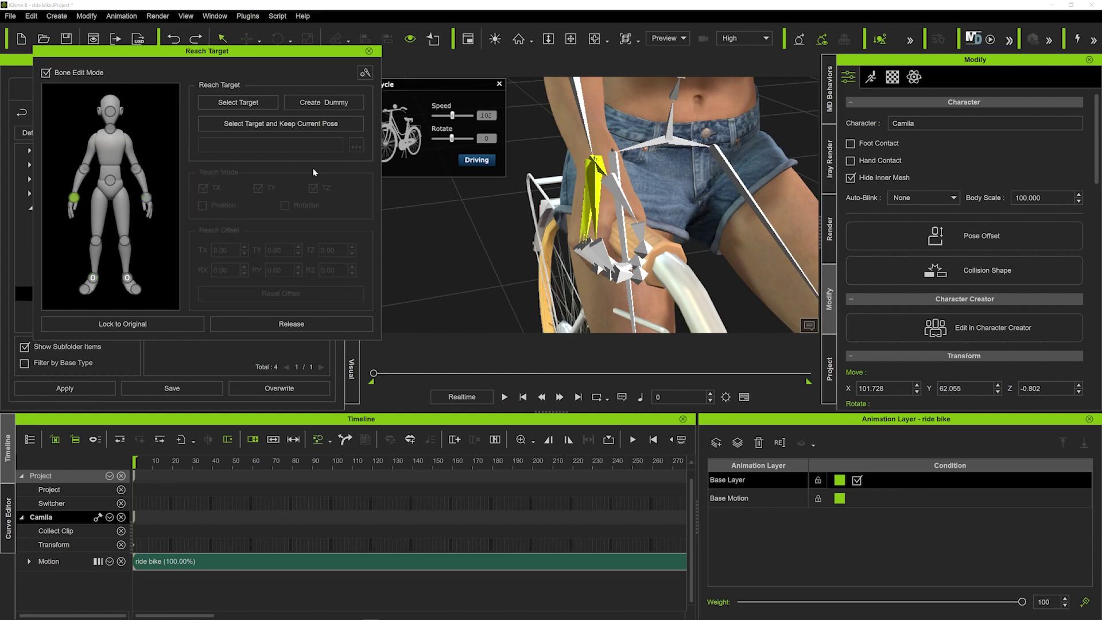
{"action": "left_click", "coordinate": [274, 123]}
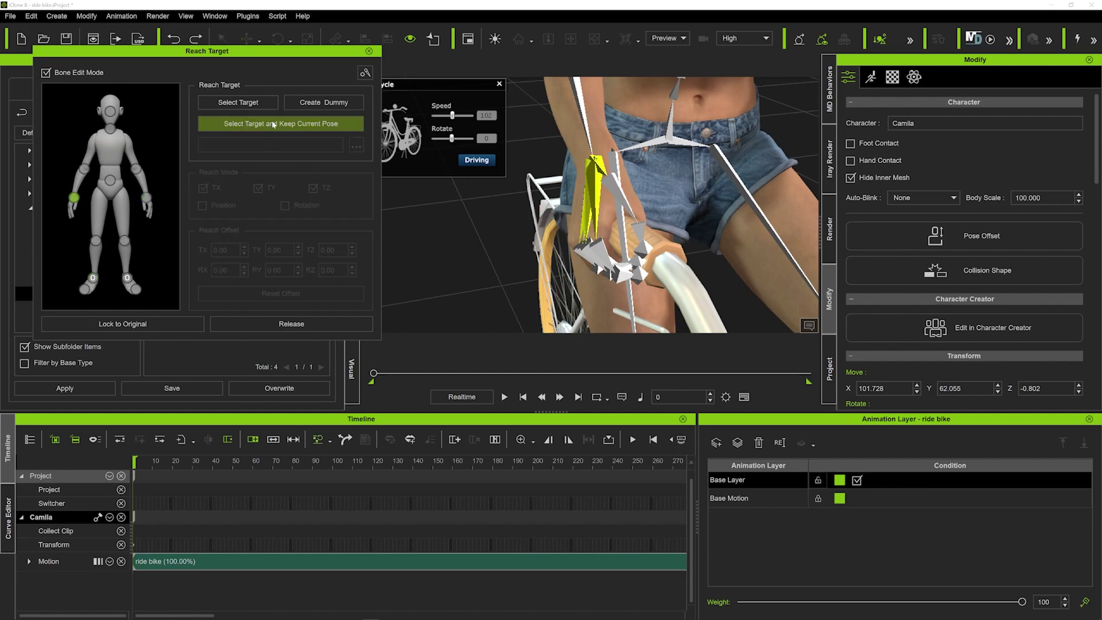
{"action": "left_click", "coordinate": [665, 244]}
Step: Attach Camila's left hand to the Headpipe as a reach target, keeping its current pose
{"action": "right_click_drag", "start_coordinate": [492, 207], "coordinate": [359, 195]}
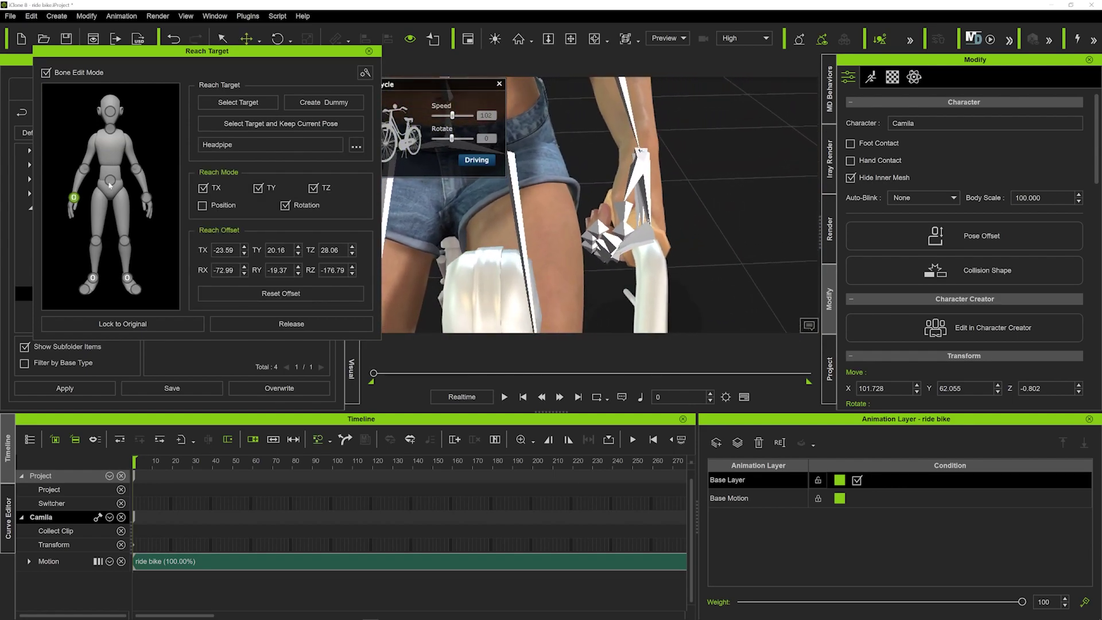
{"action": "left_click", "coordinate": [146, 199]}
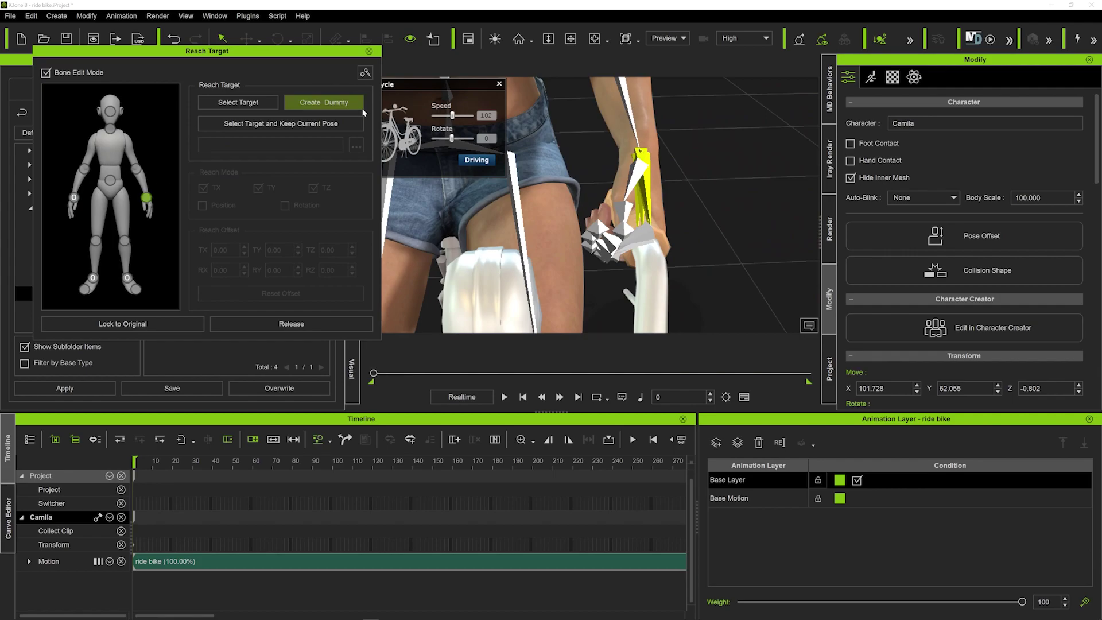
{"action": "left_click", "coordinate": [295, 122]}
{"action": "right_click_drag", "start_coordinate": [621, 214], "coordinate": [562, 183]}
{"action": "scroll", "coordinate": [562, 183], "scroll_direction": "up", "scroll_amount": 4}
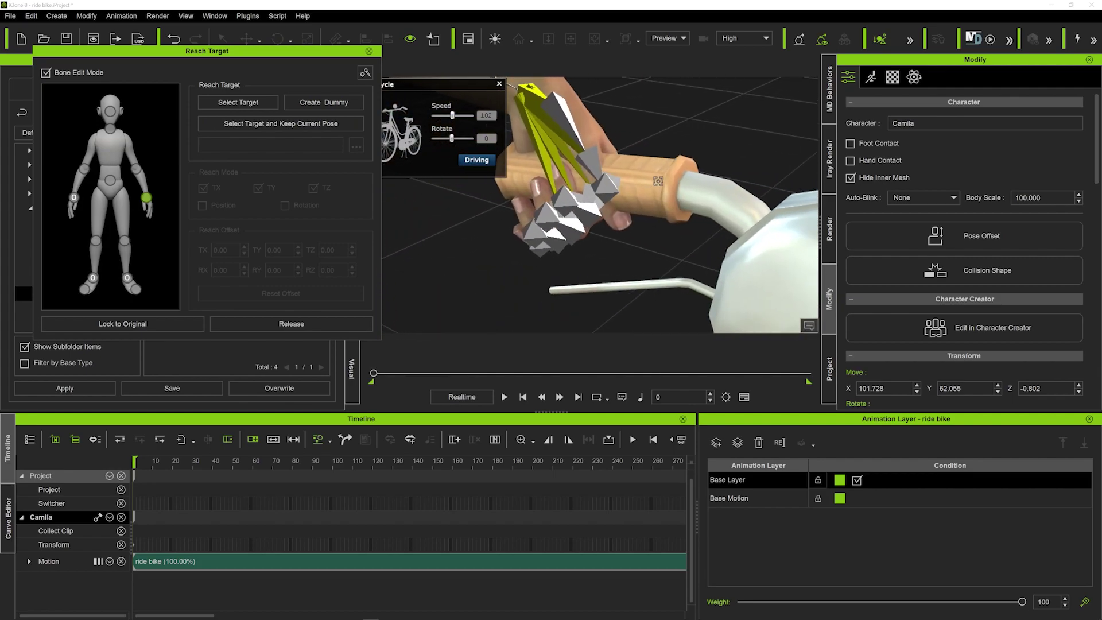
{"action": "left_click", "coordinate": [645, 178]}
Step: Close Reach Target, run the bicycle's Driving animation and return the timeline to frame 0
{"action": "scroll", "coordinate": [602, 184], "scroll_direction": "down", "scroll_amount": 9}
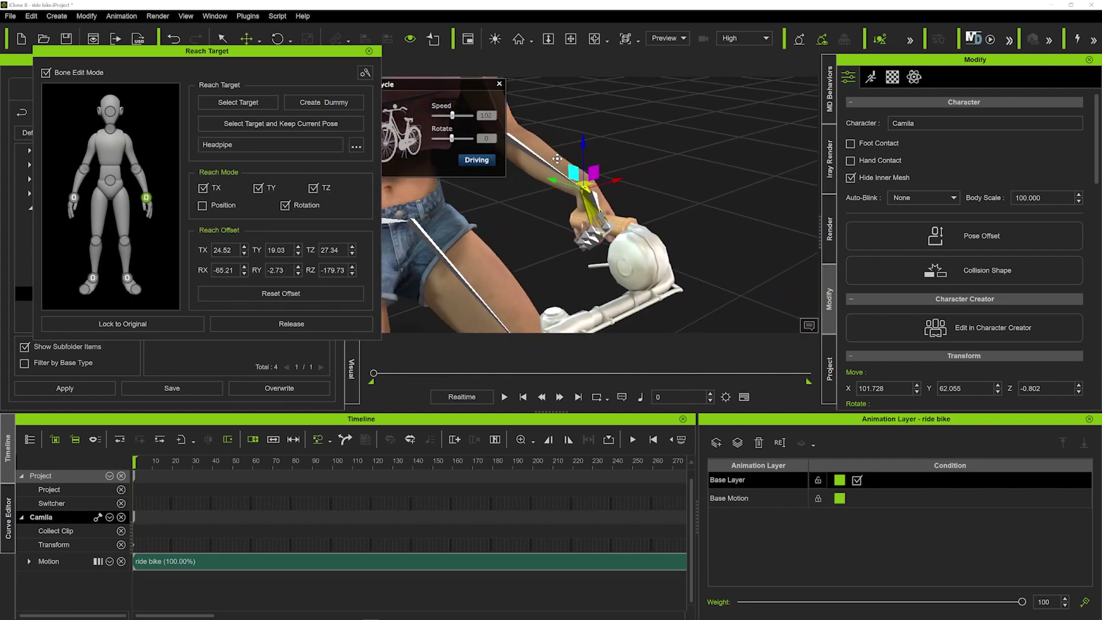
{"action": "right_click_drag", "start_coordinate": [563, 193], "coordinate": [595, 165]}
{"action": "left_click", "coordinate": [369, 51]}
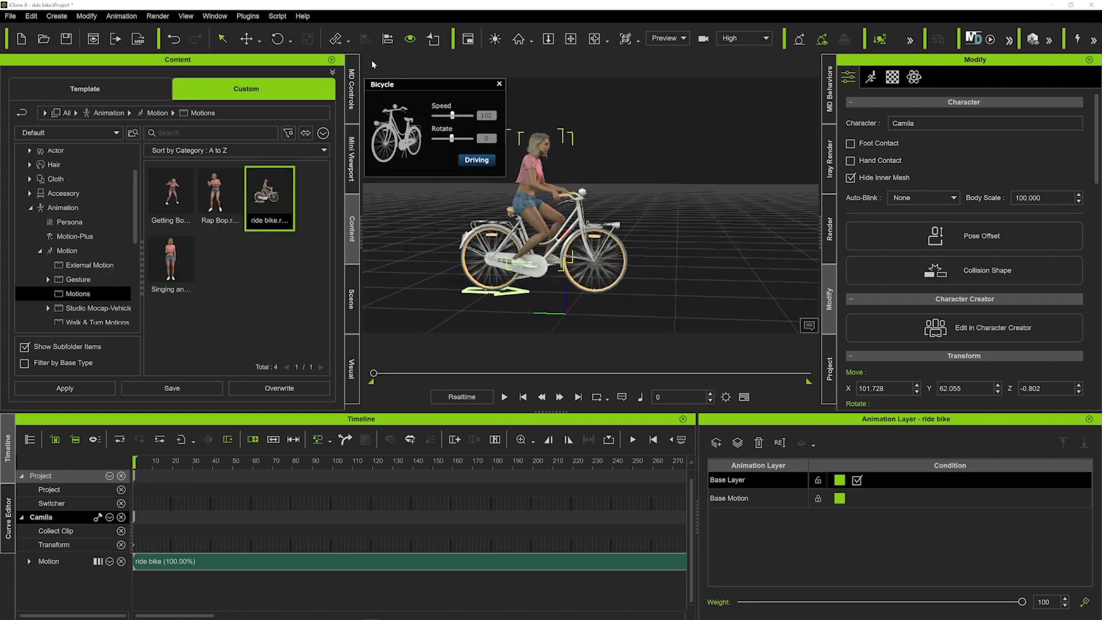
{"action": "left_click", "coordinate": [475, 160]}
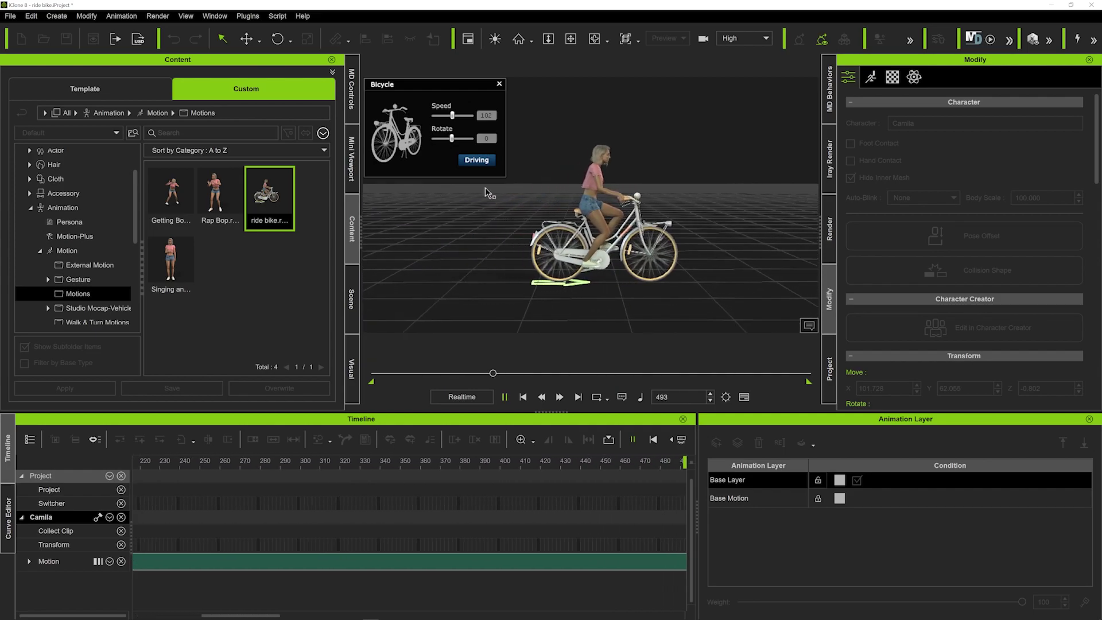
{"action": "left_click", "coordinate": [523, 397]}
Step: Frame Camila on the bicycle from the side and create a camera from this view
{"action": "middle_click_drag", "start_coordinate": [518, 284], "coordinate": [523, 309]}
{"action": "scroll", "coordinate": [542, 307], "scroll_direction": "up", "scroll_amount": 3}
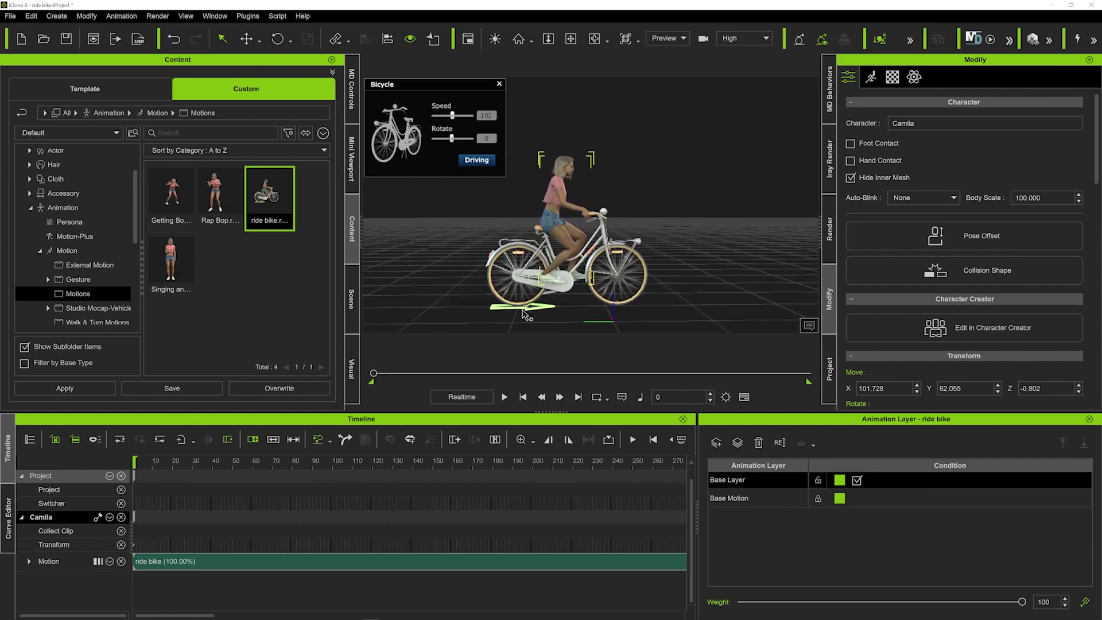
{"action": "left_click", "coordinate": [58, 16]}
{"action": "mouse_move", "coordinate": [83, 175]}
{"action": "left_click", "coordinate": [172, 175]}
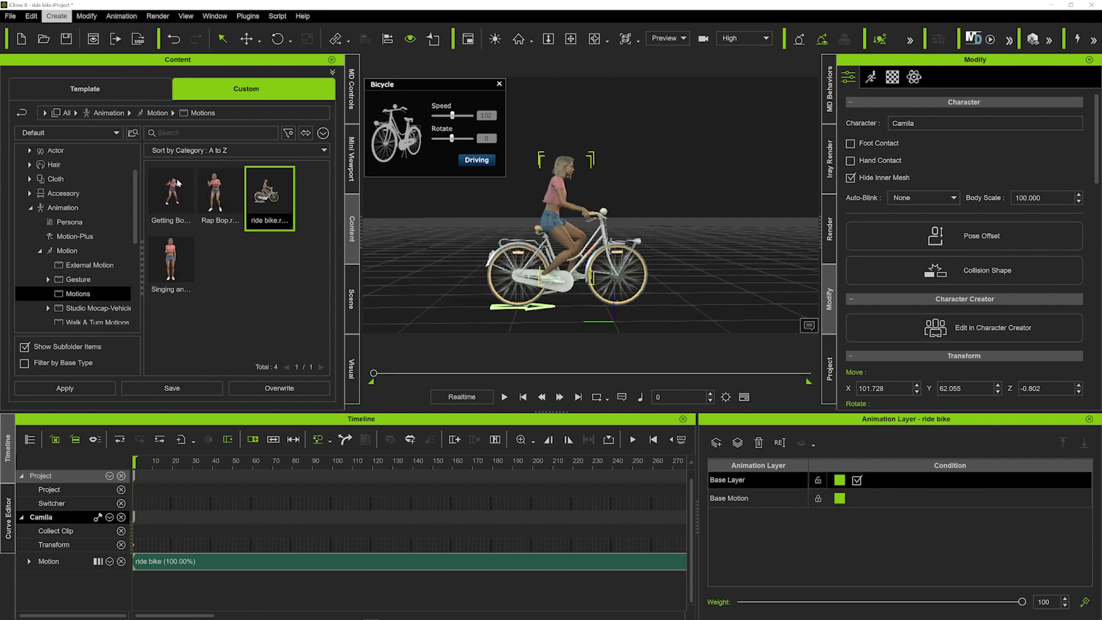
Step: Link the new camera to Camila and play the animation to check that it follows the ride
{"action": "right_click", "coordinate": [562, 168]}
{"action": "mouse_move", "coordinate": [631, 219]}
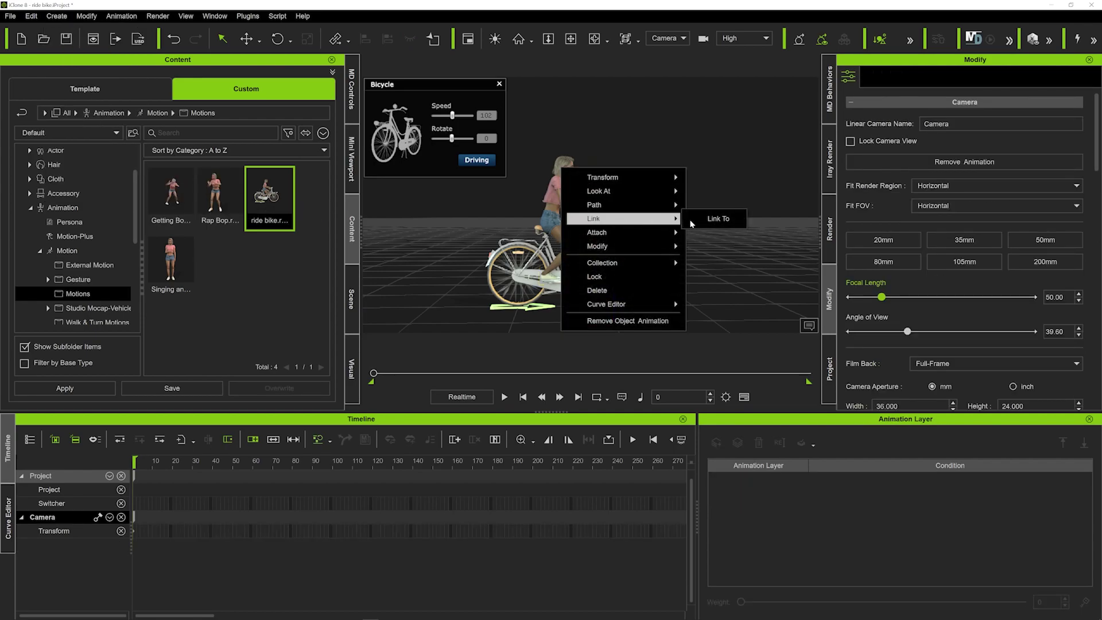
{"action": "left_click", "coordinate": [711, 218]}
{"action": "left_click", "coordinate": [563, 163]}
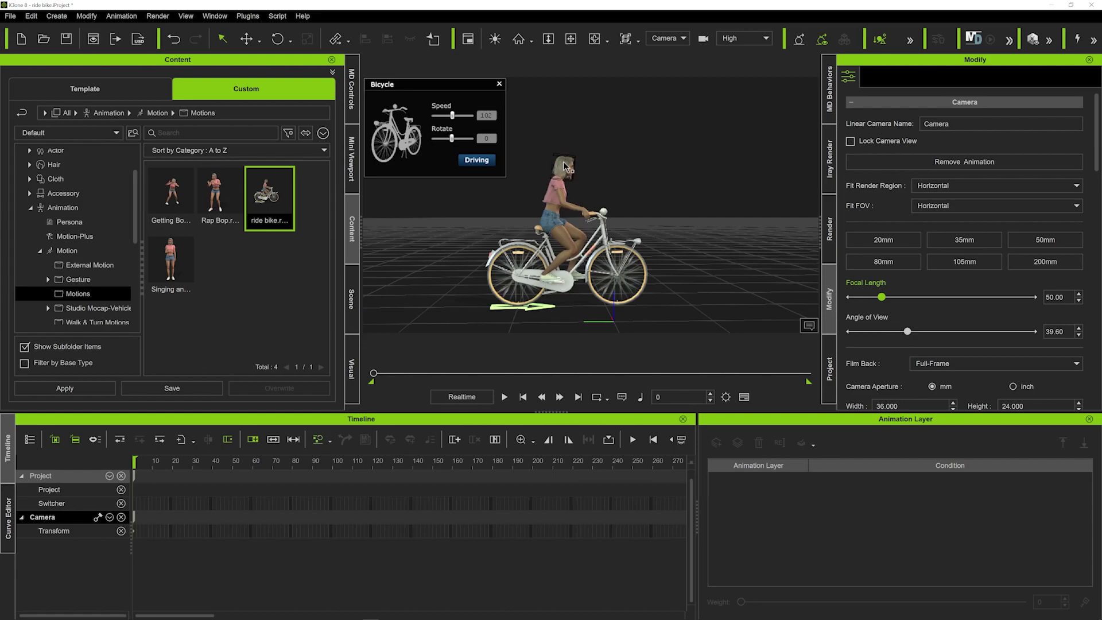
{"action": "key", "text": "space"}
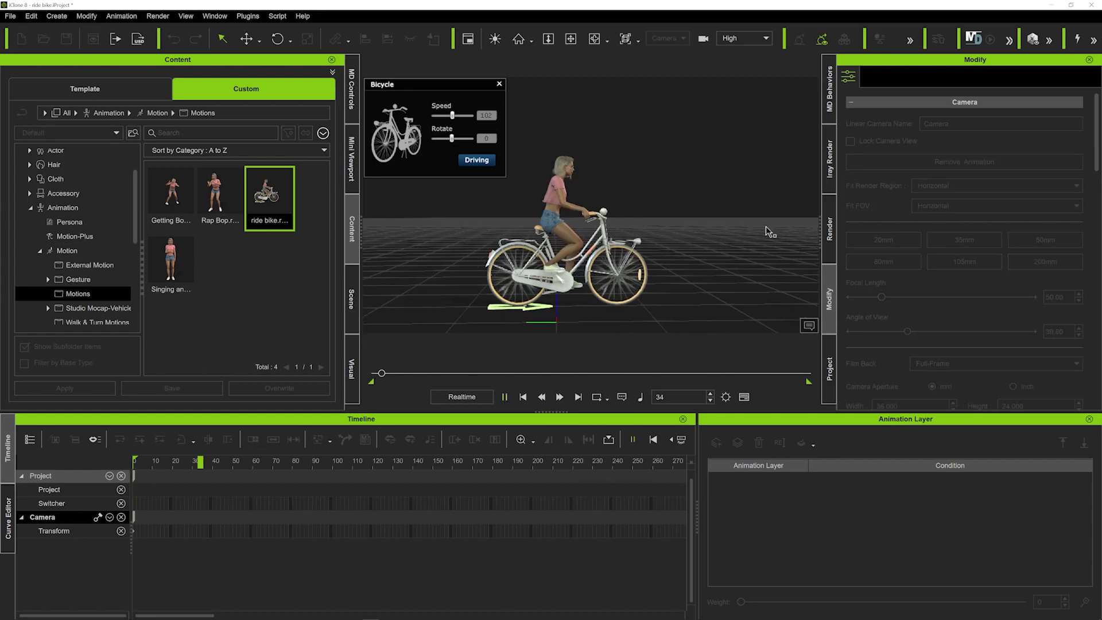
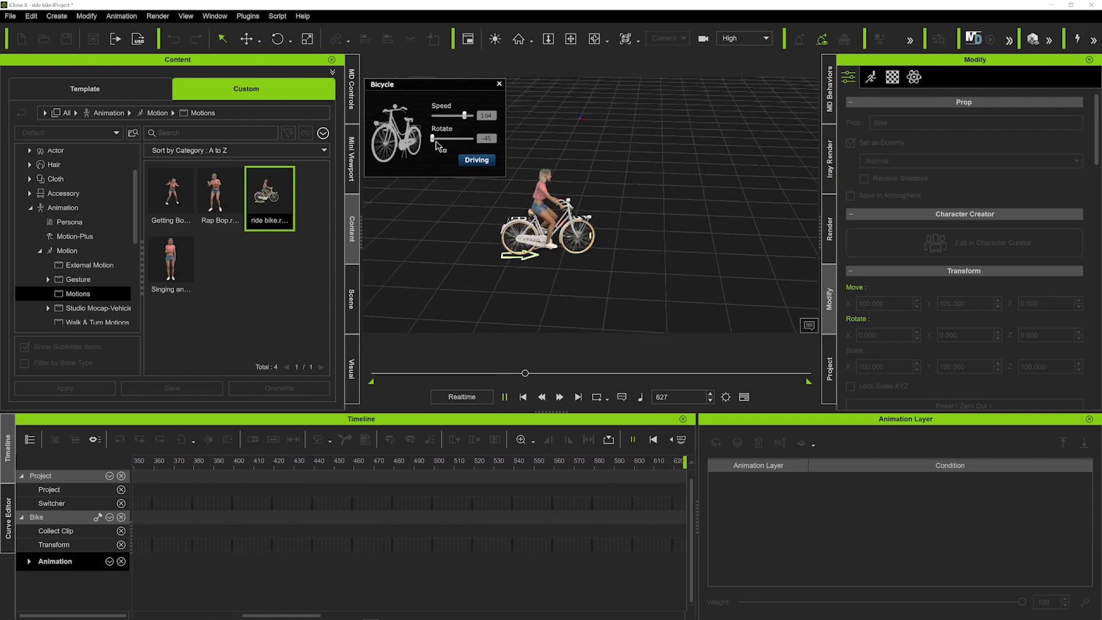
Step: Steer the driving bicycle by varying Rotate through -10 and -36 to -43, and replay the ride from frame 0
{"action": "left_click_drag", "start_coordinate": [445, 141], "coordinate": [446, 139]}
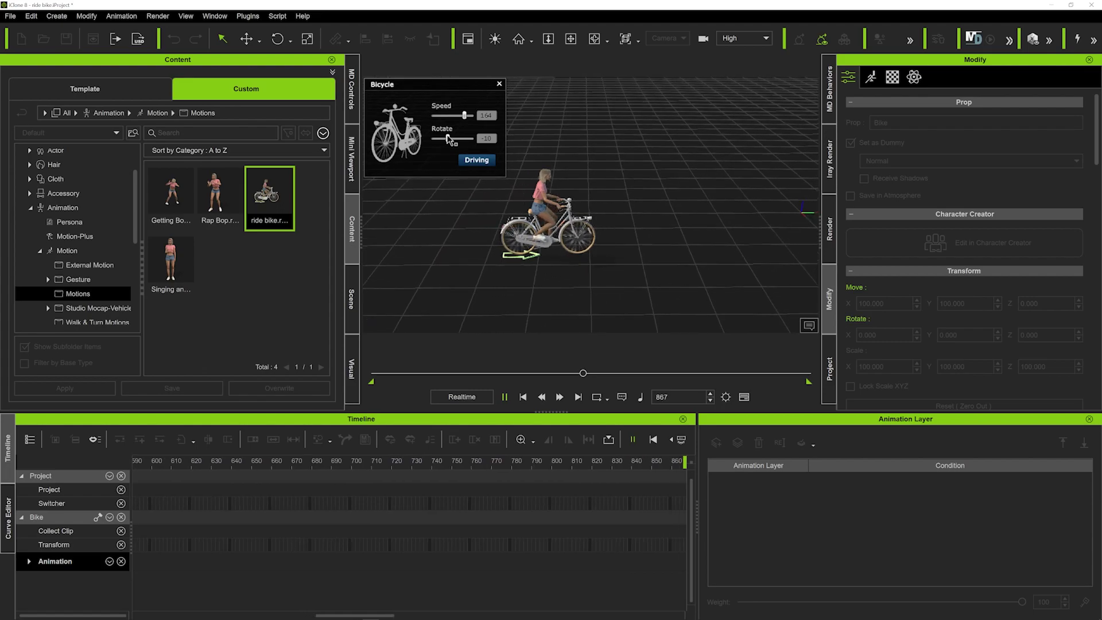
{"action": "mouse_move", "coordinate": [450, 139]}
{"action": "left_mouse_down"}
{"action": "mouse_move", "coordinate": [465, 142]}
{"action": "mouse_move", "coordinate": [437, 141]}
{"action": "left_mouse_up"}
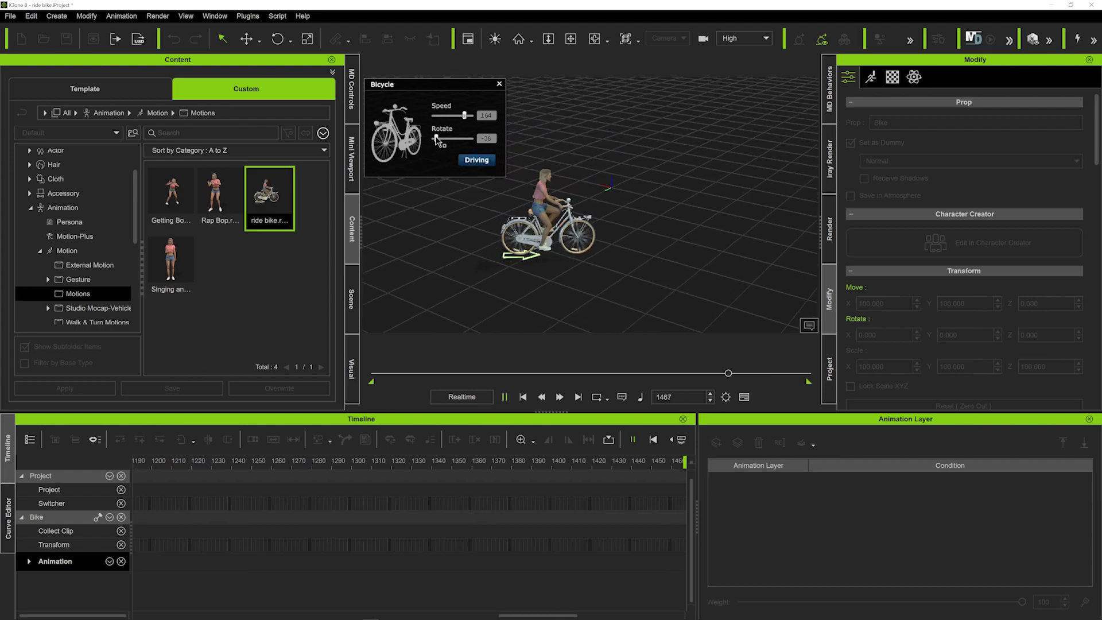
{"action": "mouse_move", "coordinate": [439, 141]}
{"action": "left_mouse_down"}
{"action": "mouse_move", "coordinate": [460, 141]}
{"action": "mouse_move", "coordinate": [435, 145]}
{"action": "left_mouse_up"}
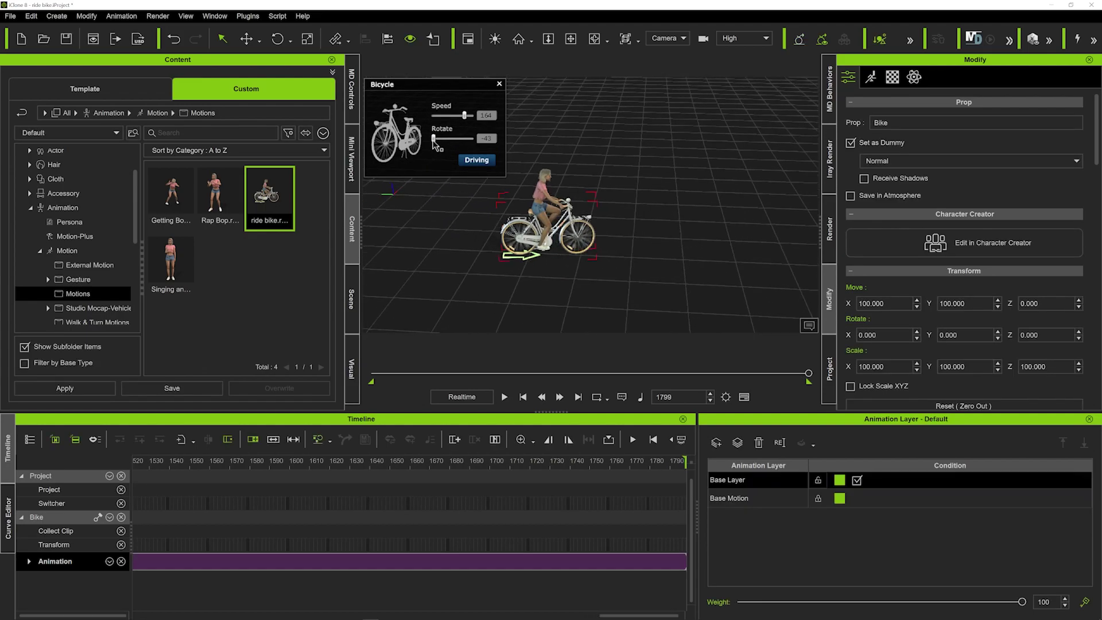
{"action": "left_click", "coordinate": [522, 397]}
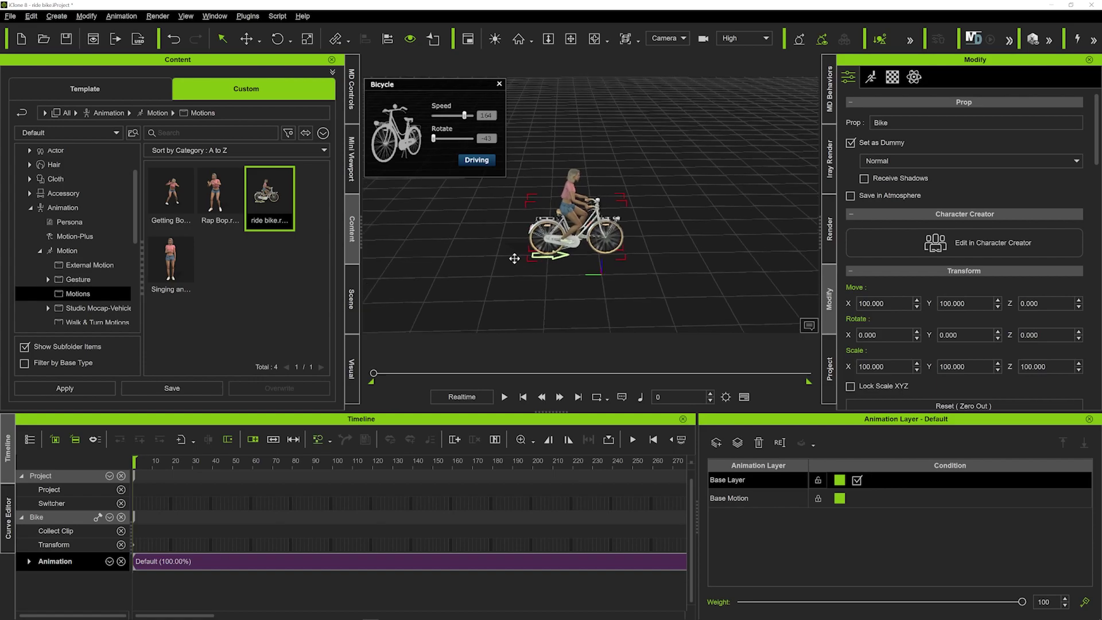
{"action": "key", "text": "space"}
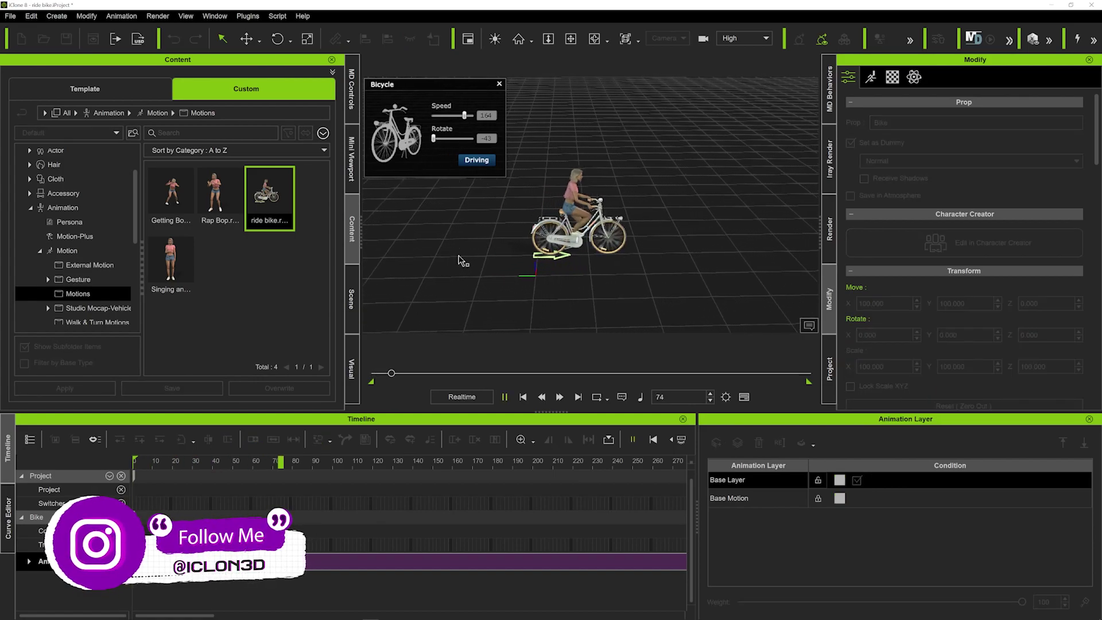